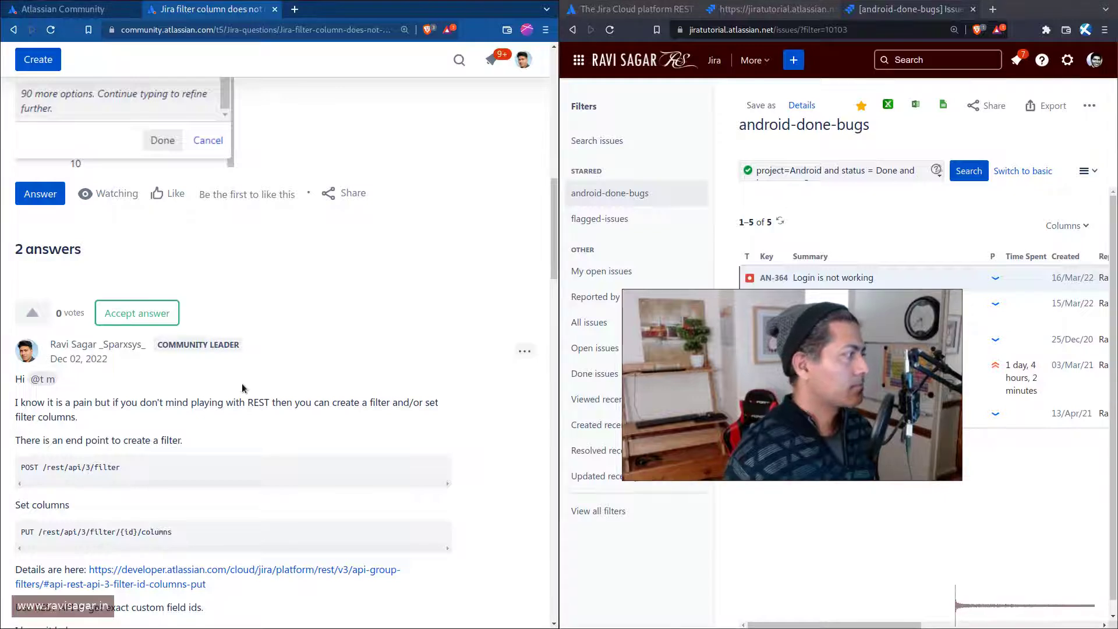
Collapse the Filters sidebar and scroll the issue table right to reveal Start date and End date.
scroll(242, 383, "up", 12)
scroll(243, 384, "up", 1)
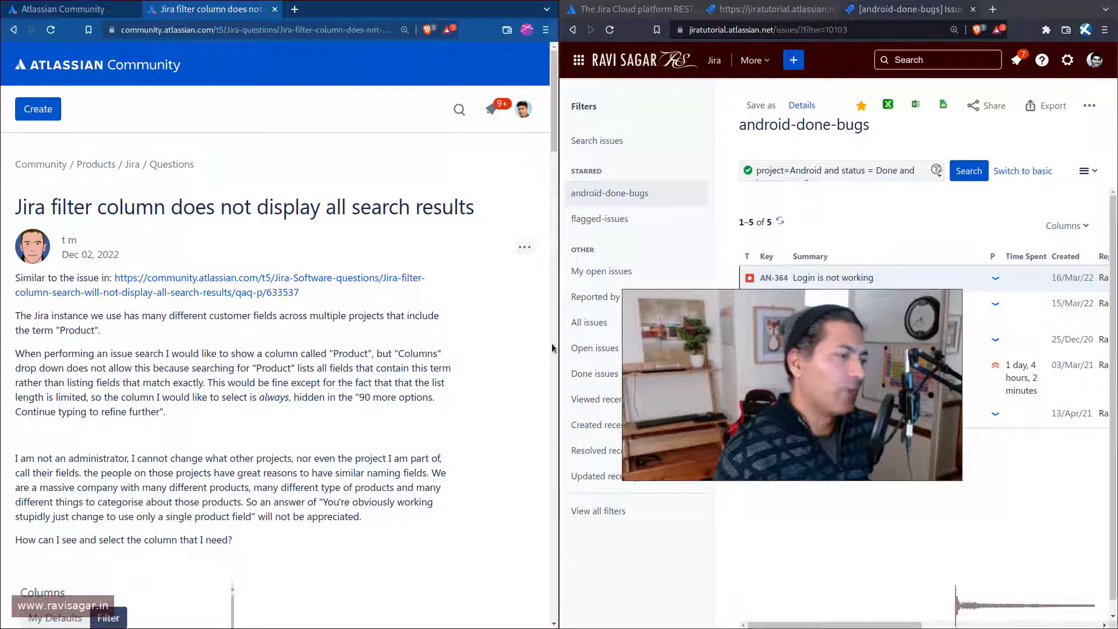
mouse_move(680, 387)
scroll(268, 419, "down", 7)
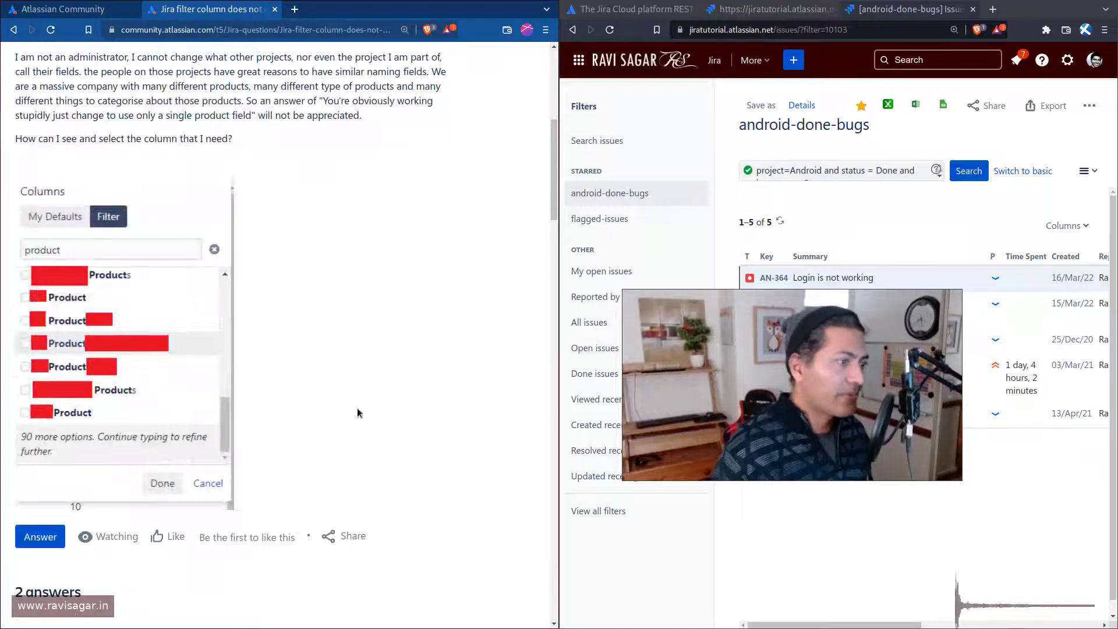
left_click_drag(799, 372, 320, 302)
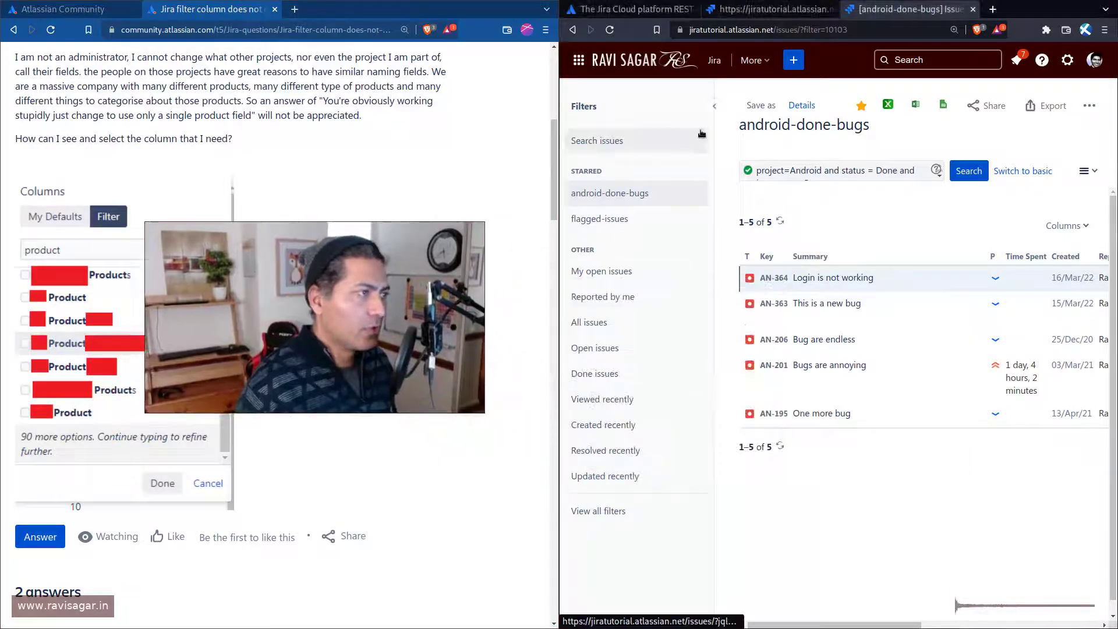
left_click(714, 108)
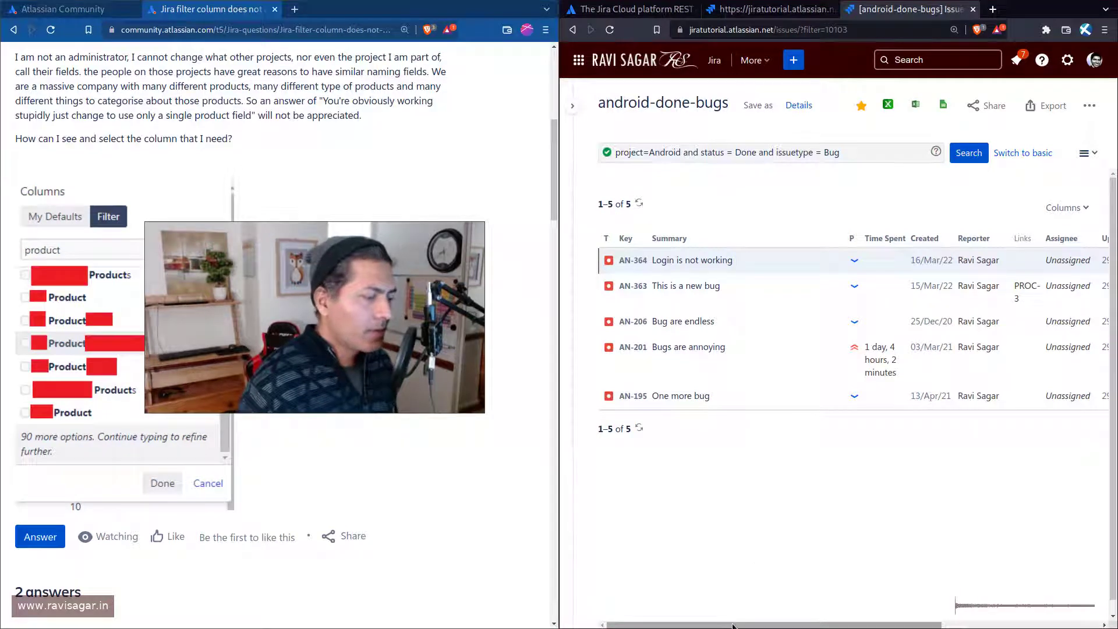
left_click_drag(725, 625, 931, 627)
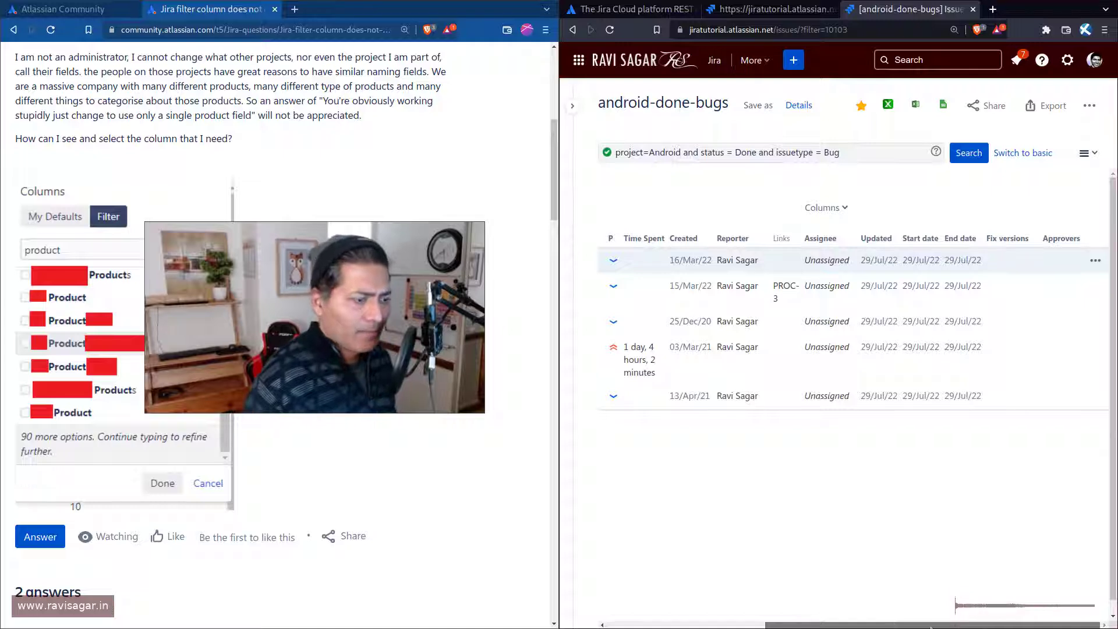
Browse the filter's column list and close it with Done, leaving the columns unchanged.
left_click(844, 210)
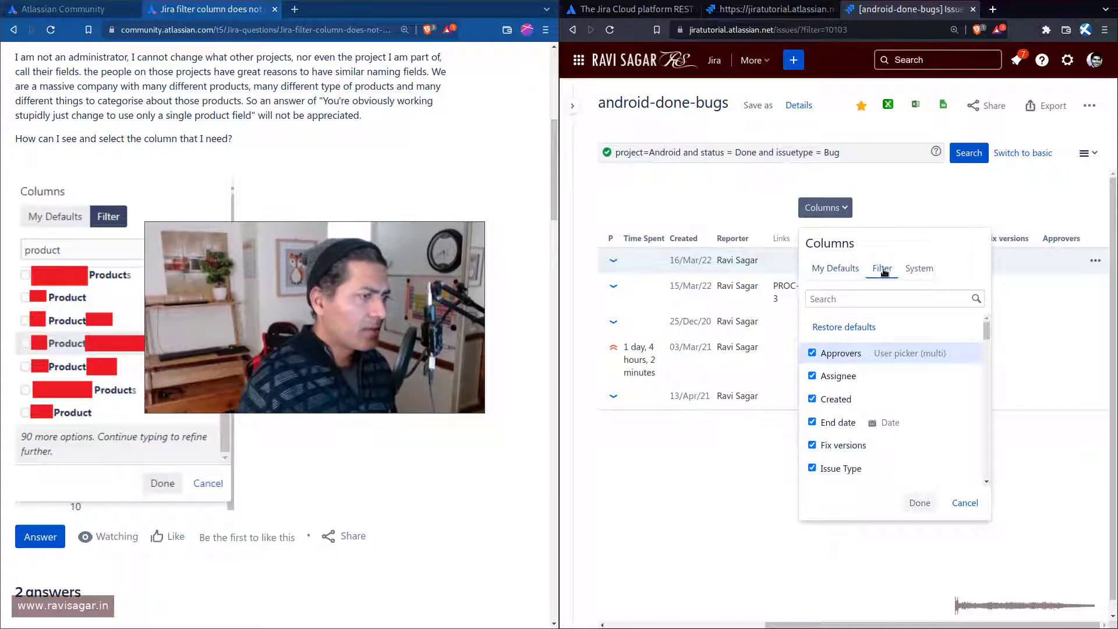
scroll(883, 330, "down", 5)
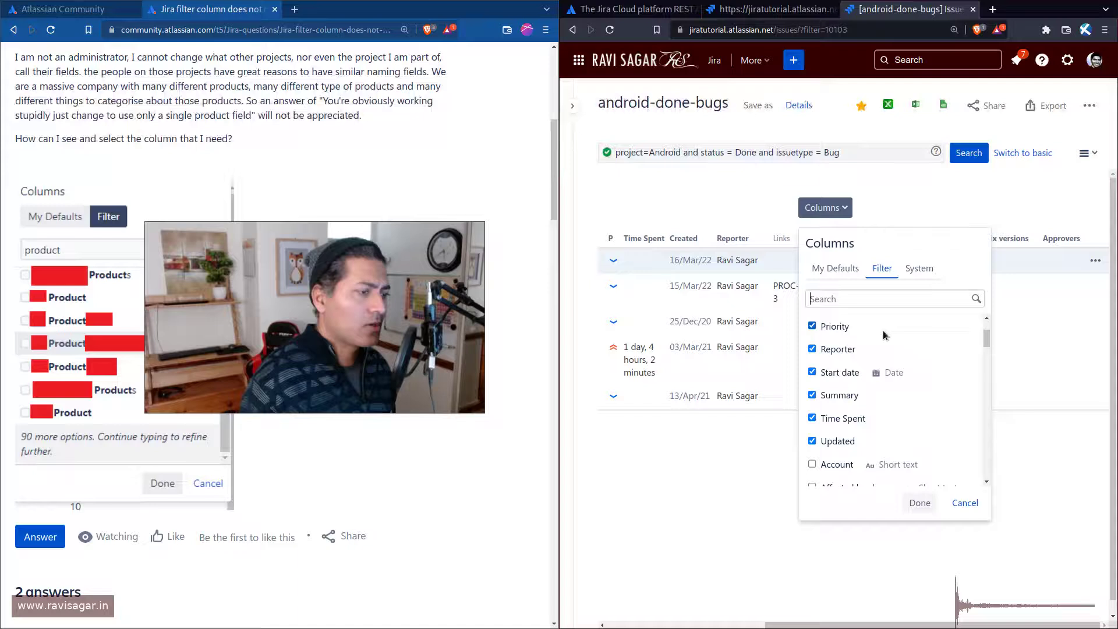
scroll(882, 330, "down", 5)
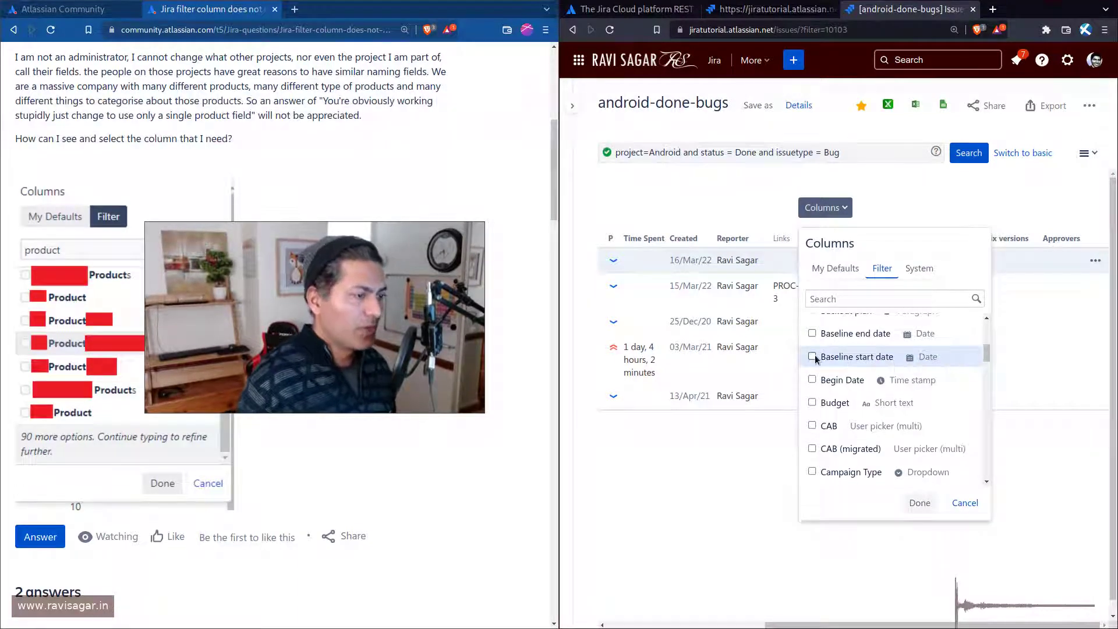
left_click(920, 503)
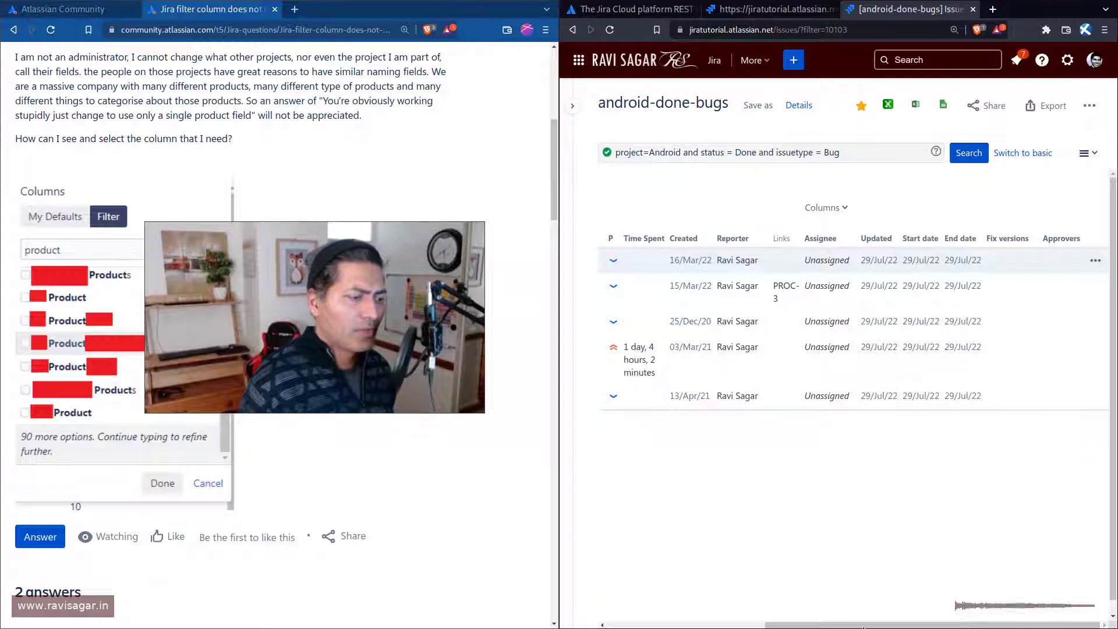
Tick Begin Date in the Filter column list, confirm with Done, and scroll the table right.
left_click(836, 209)
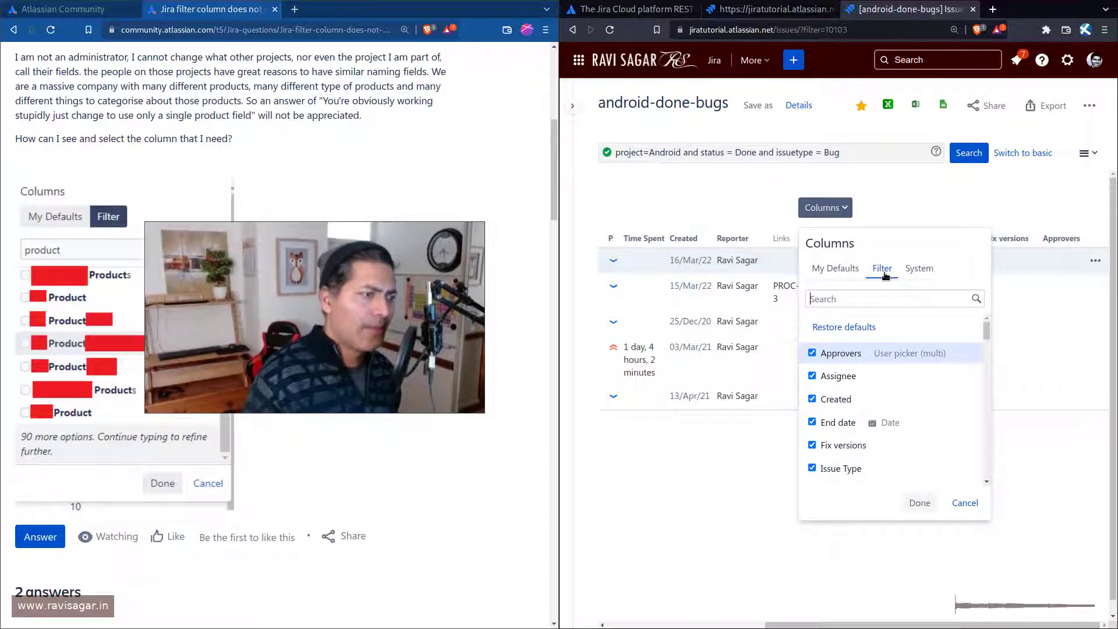
scroll(882, 390, "down", 3)
scroll(881, 390, "down", 2)
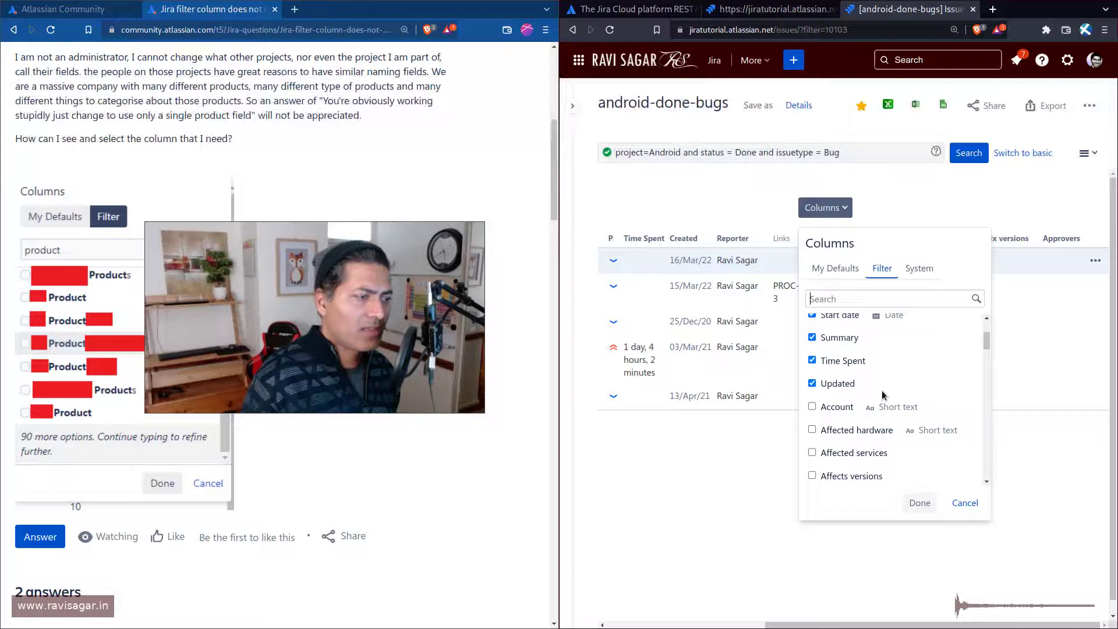
scroll(814, 389, "down", 5)
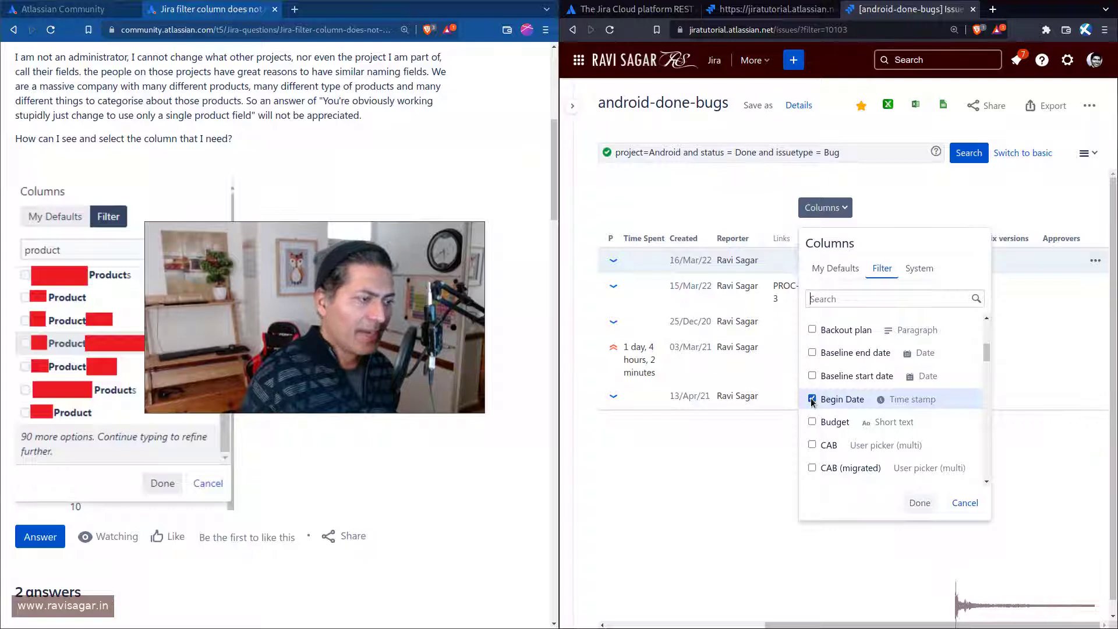
left_click(915, 502)
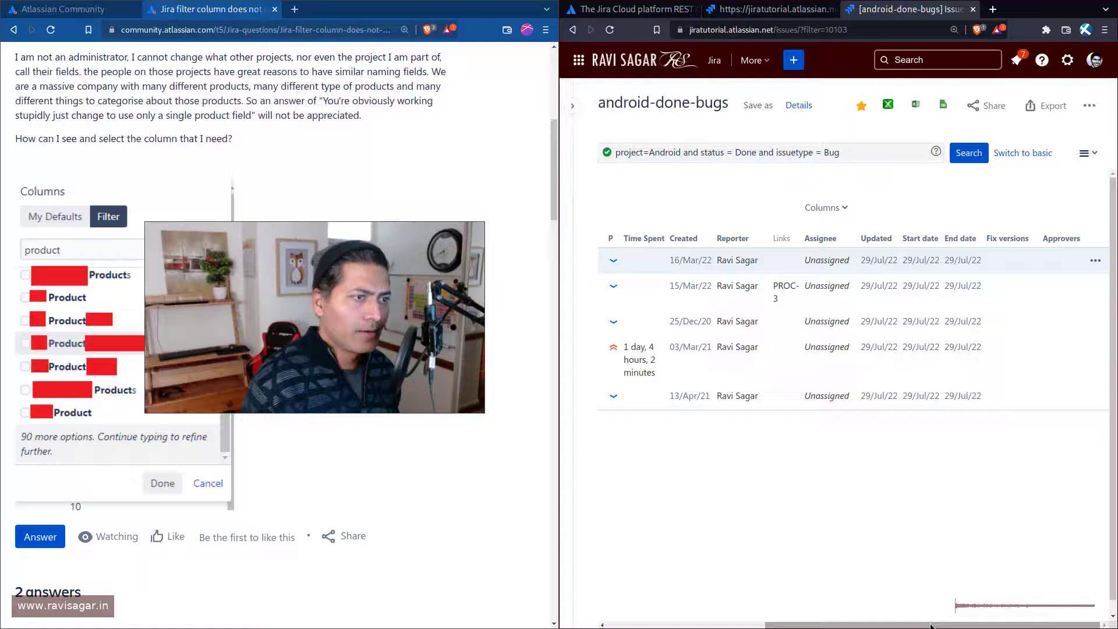
left_click_drag(913, 624, 982, 625)
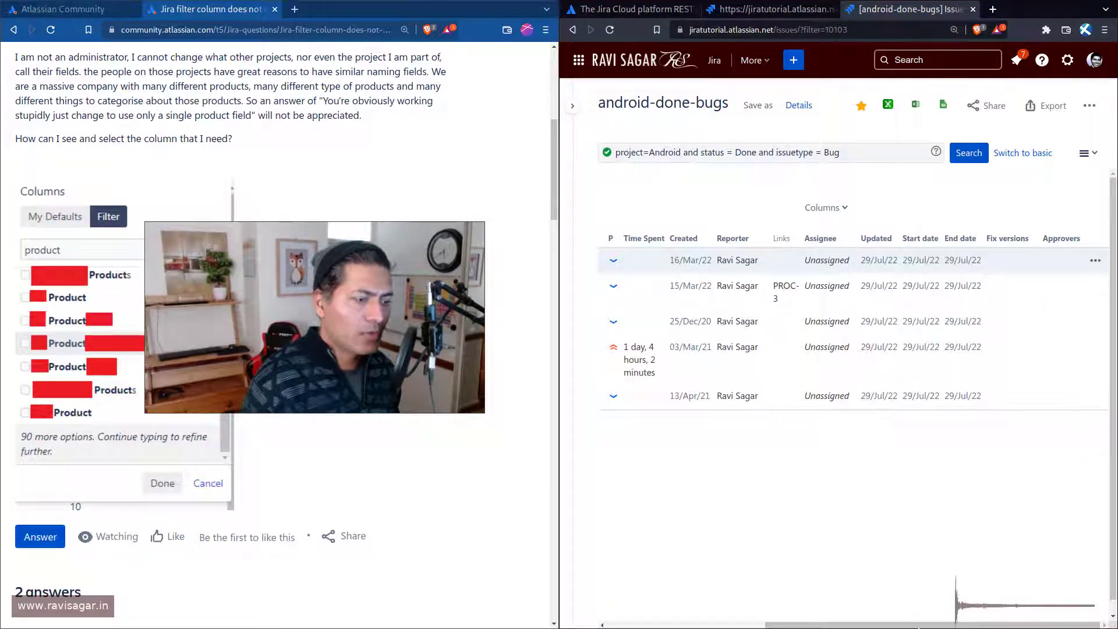
mouse_move(919, 628)
left_mouse_down()
mouse_move(902, 627)
mouse_move(925, 627)
left_mouse_up()
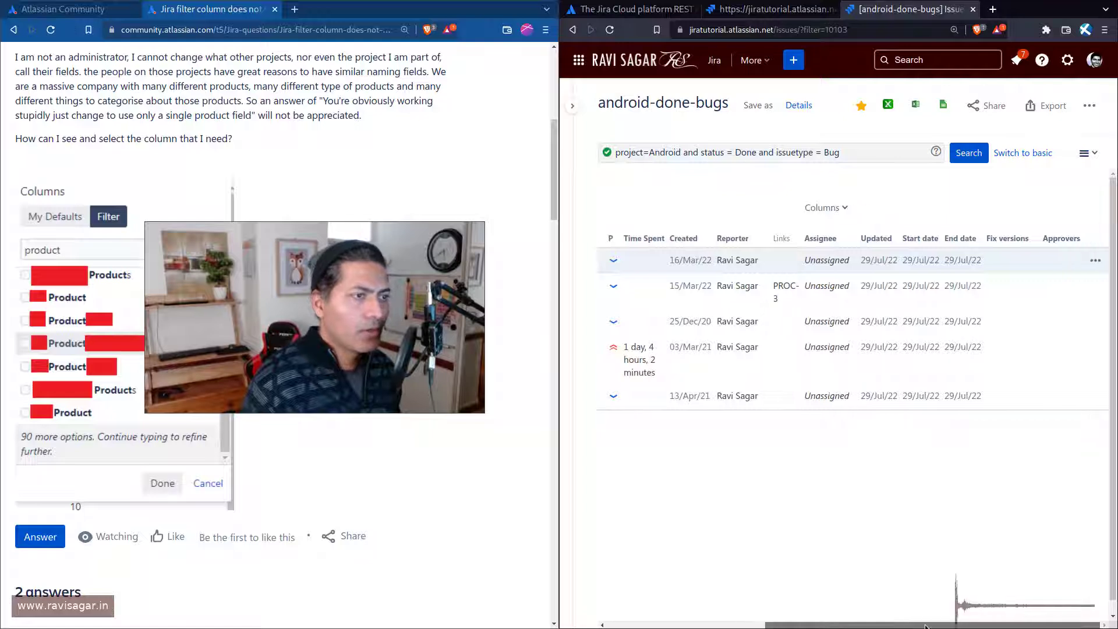
Search the column list for 'be' to confirm Begin Date is ticked, then rerun the search to show its column.
left_click(844, 211)
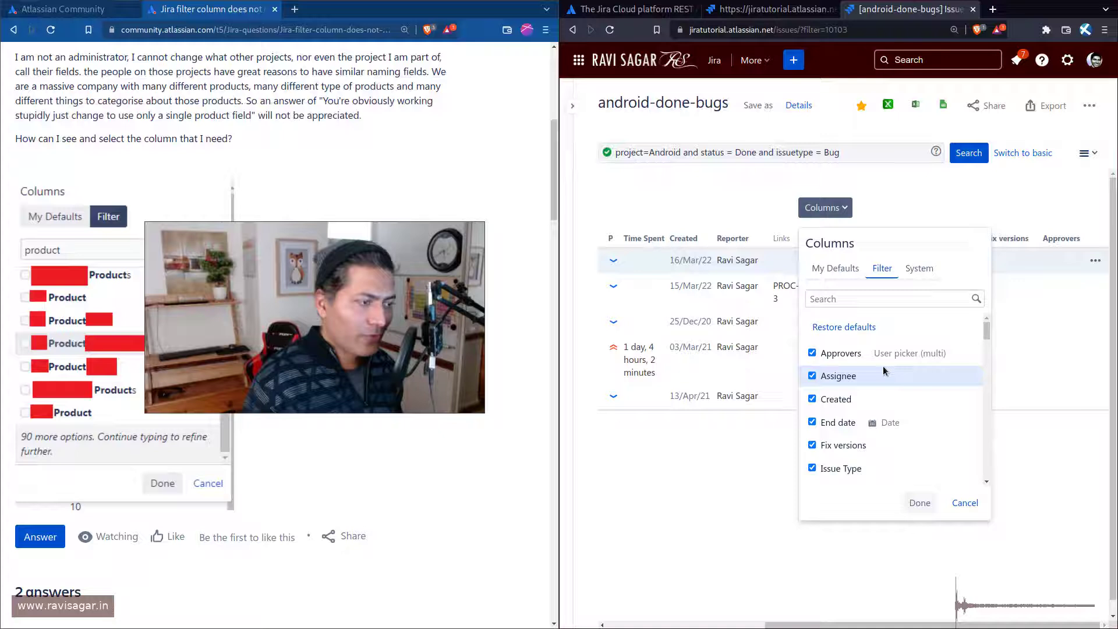
scroll(883, 366, "down", 4)
scroll(883, 366, "down", 5)
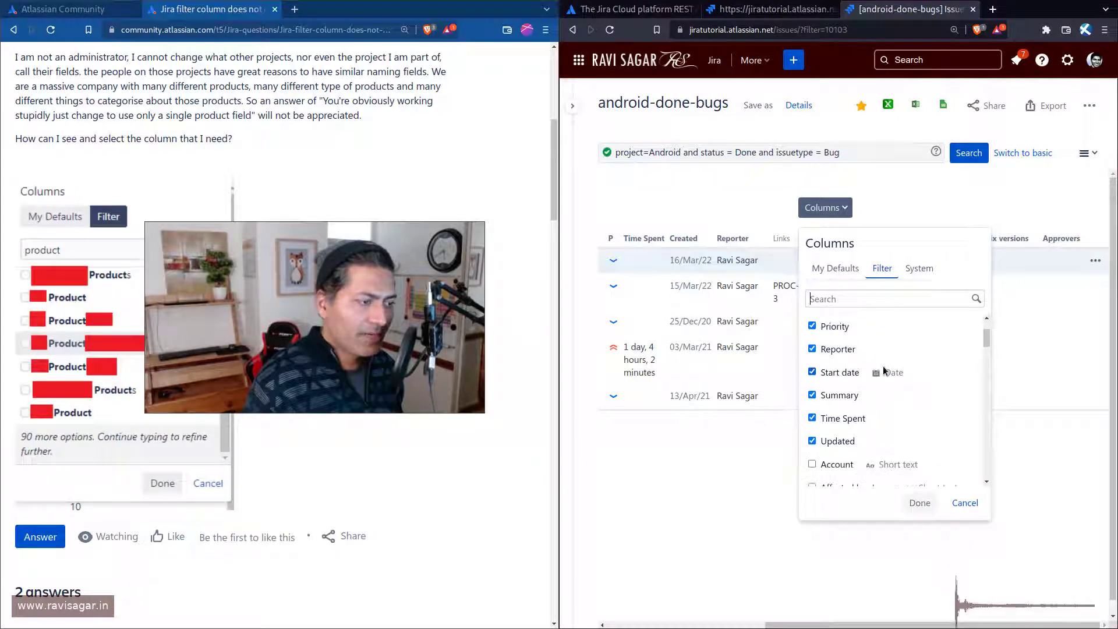
scroll(883, 365, "up", 9)
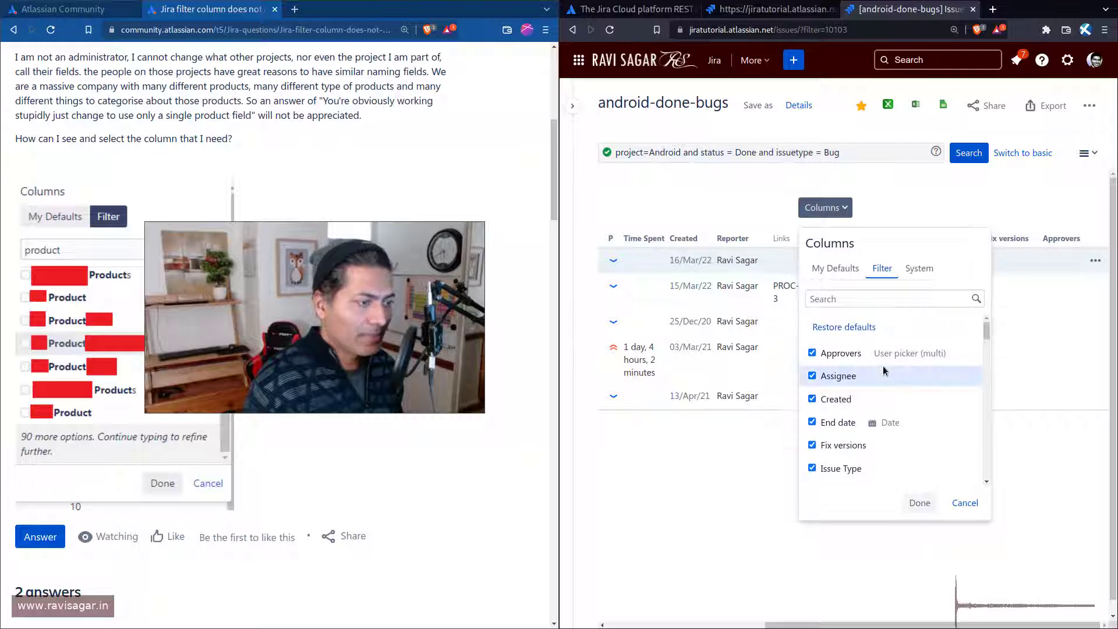
scroll(883, 366, "down", 2)
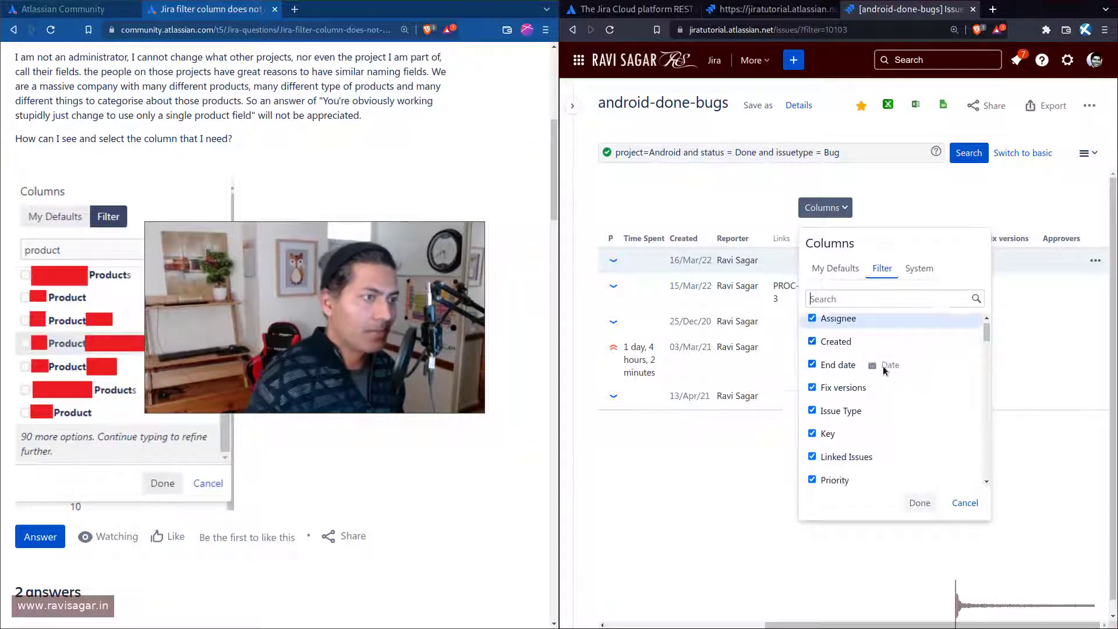
scroll(883, 366, "down", 4)
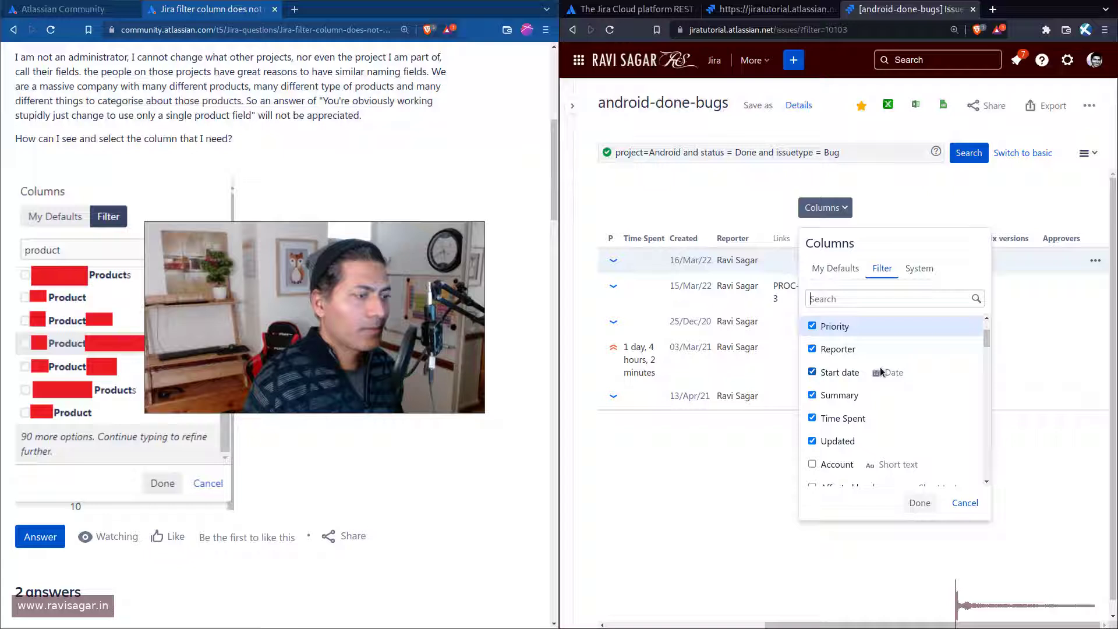
scroll(880, 368, "down", 5)
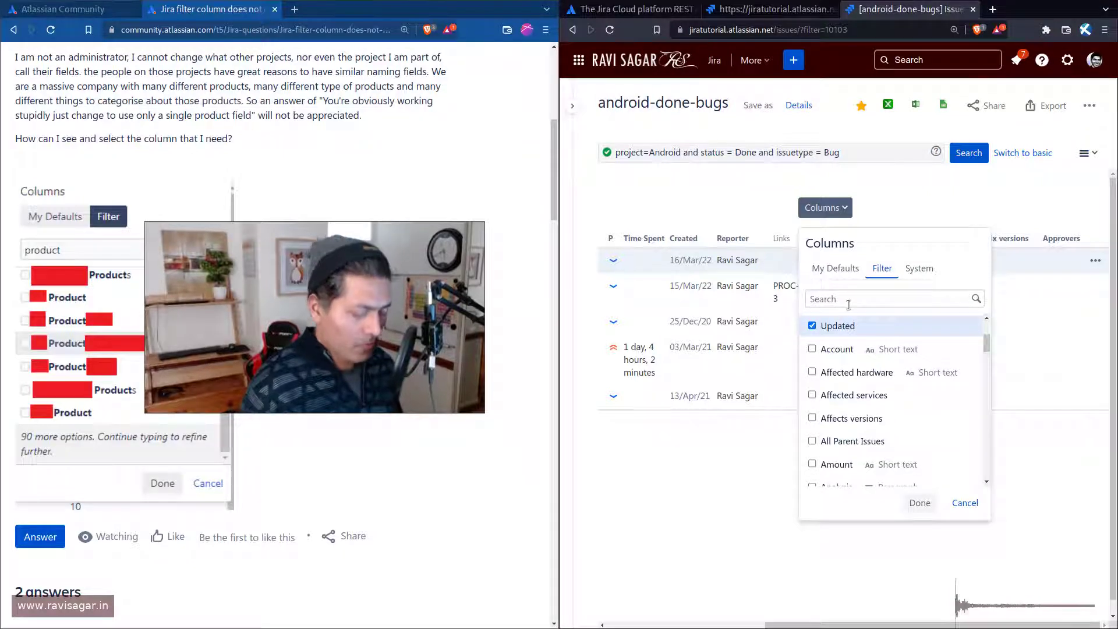
type("be")
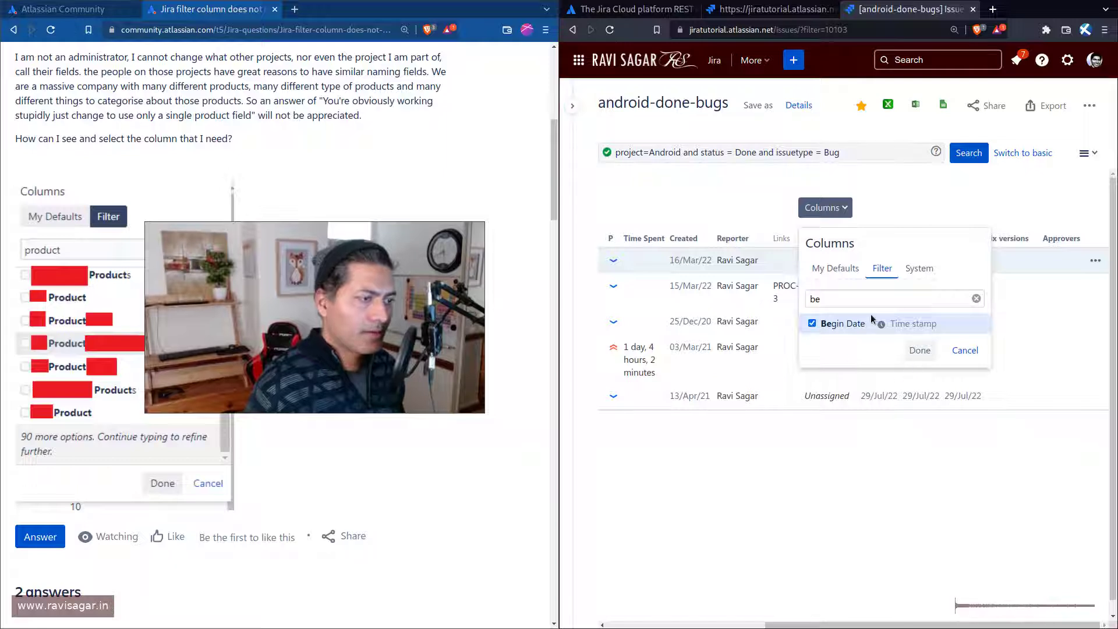
left_click(920, 350)
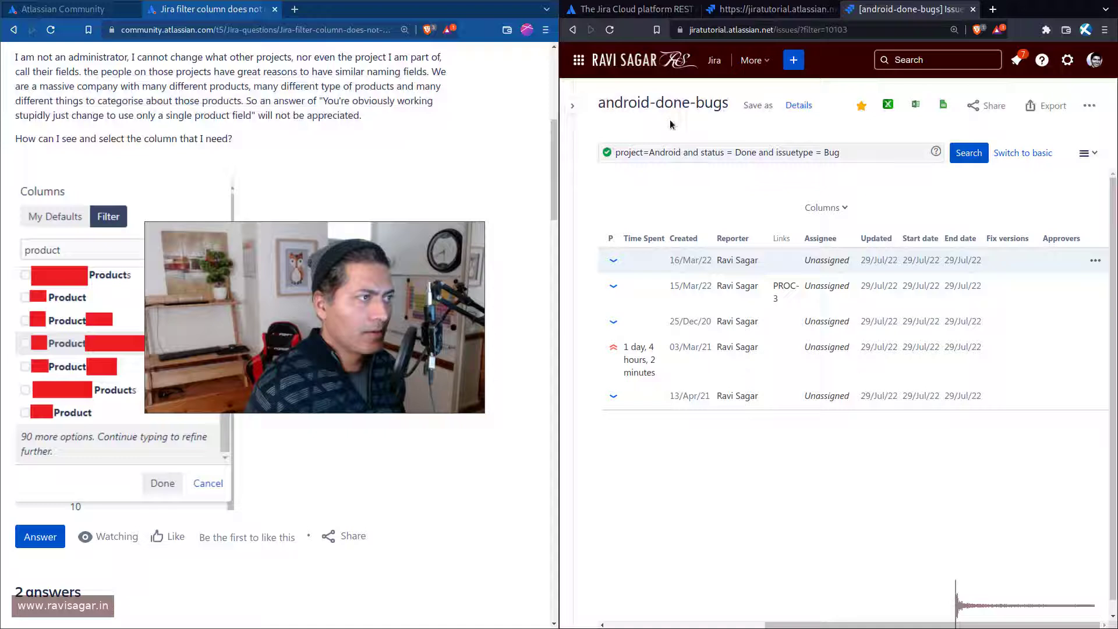
left_click(967, 152)
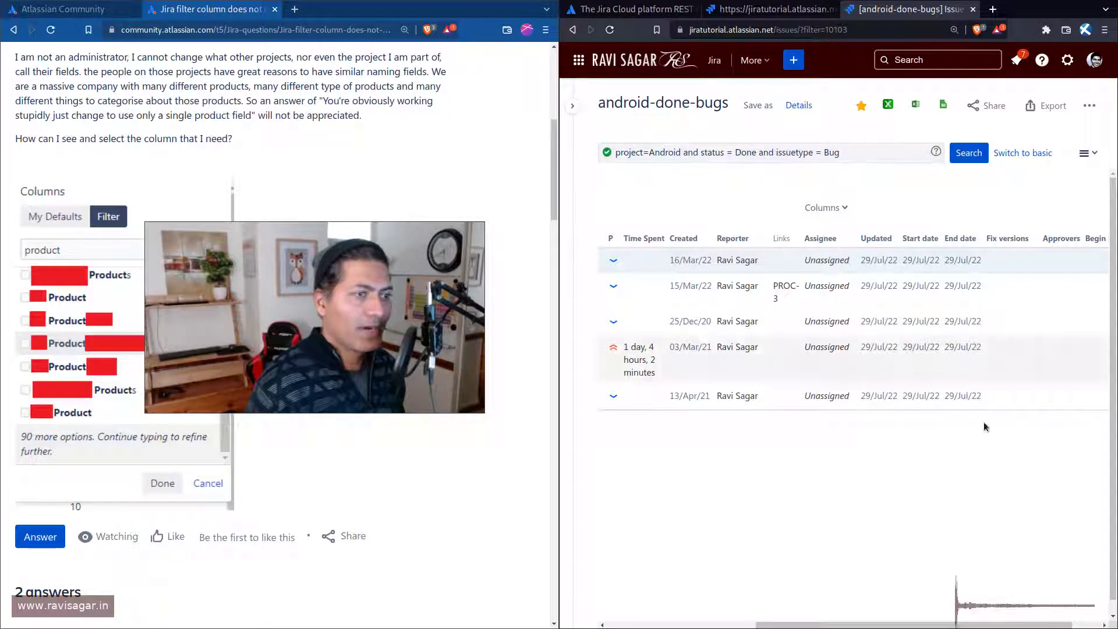
left_click_drag(916, 626, 968, 626)
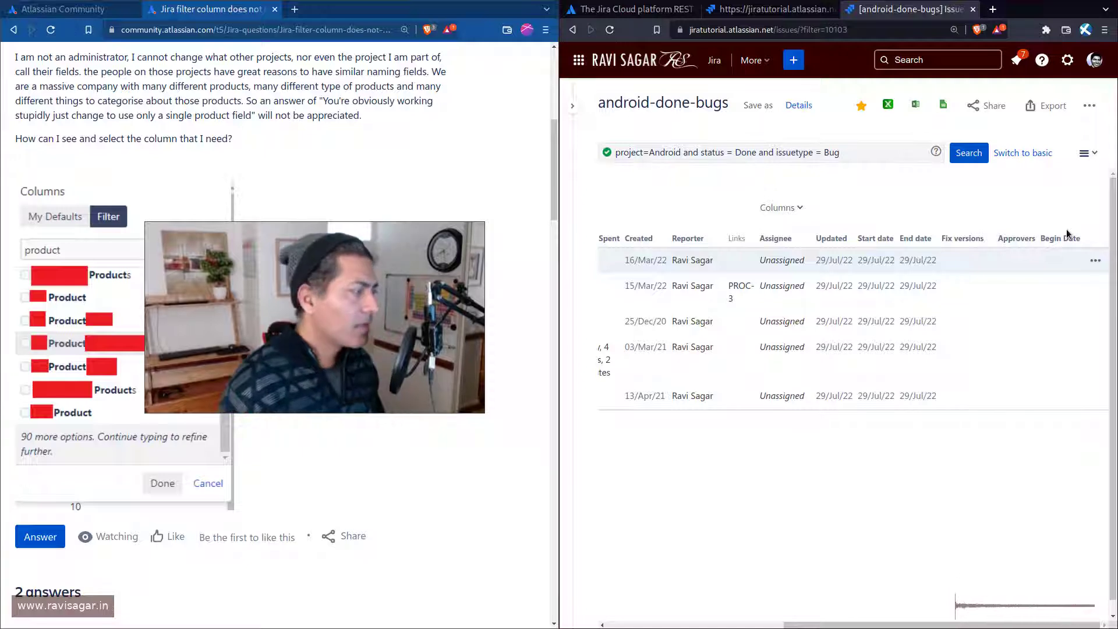
Scroll through the Filter tab of the column chooser, then cancel it without changing any columns.
left_click(790, 210)
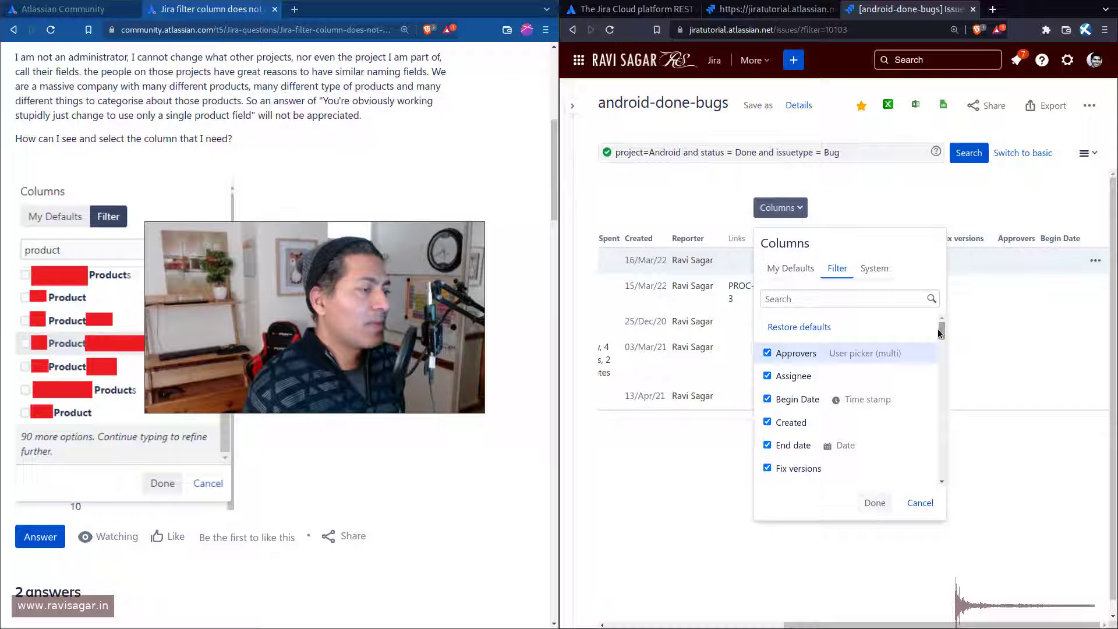
left_click_drag(941, 330, 938, 358)
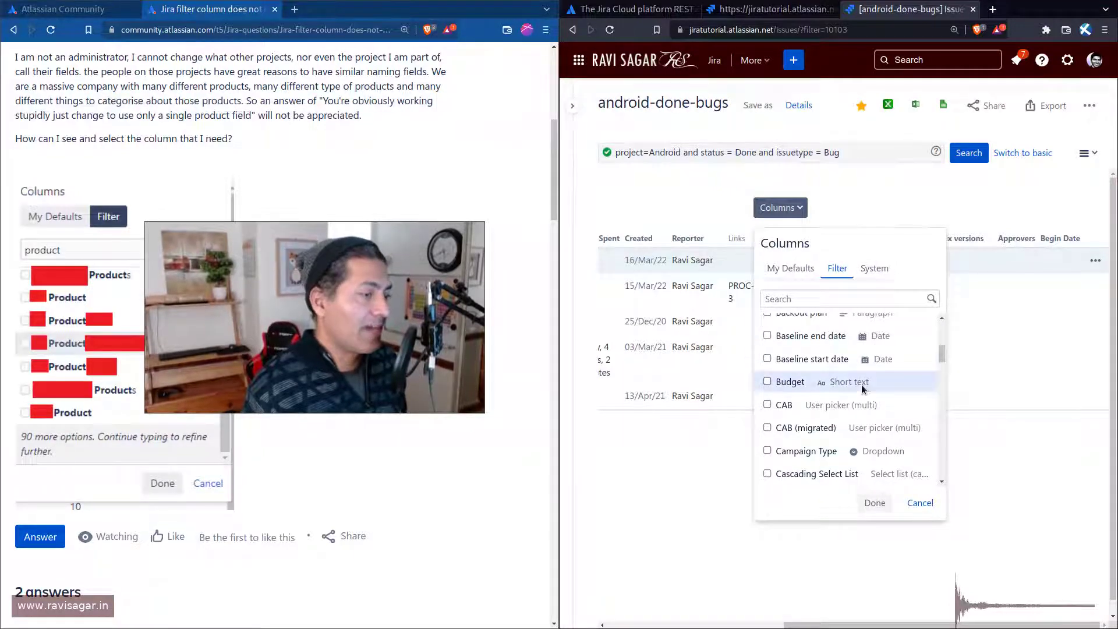
scroll(835, 376, "up", 1)
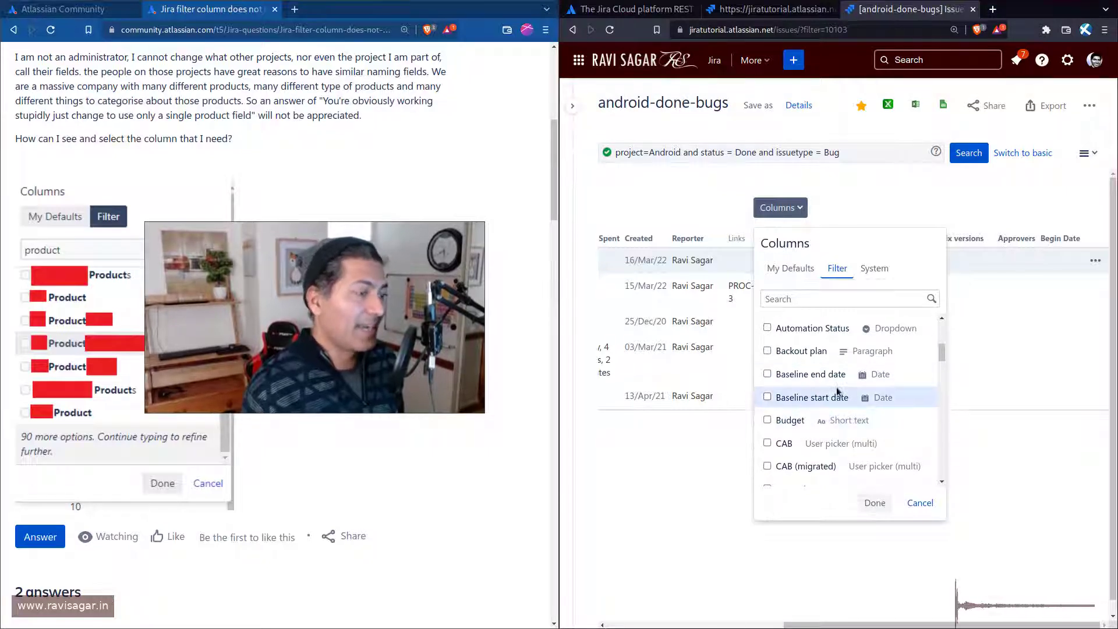
scroll(827, 391, "down", 3)
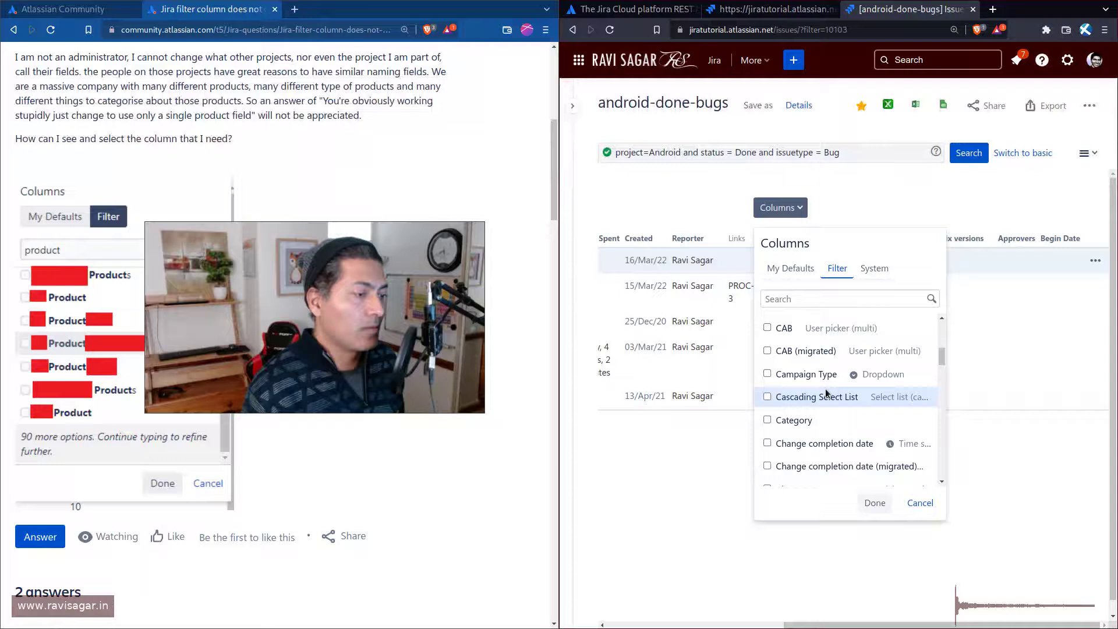
scroll(827, 393, "down", 2)
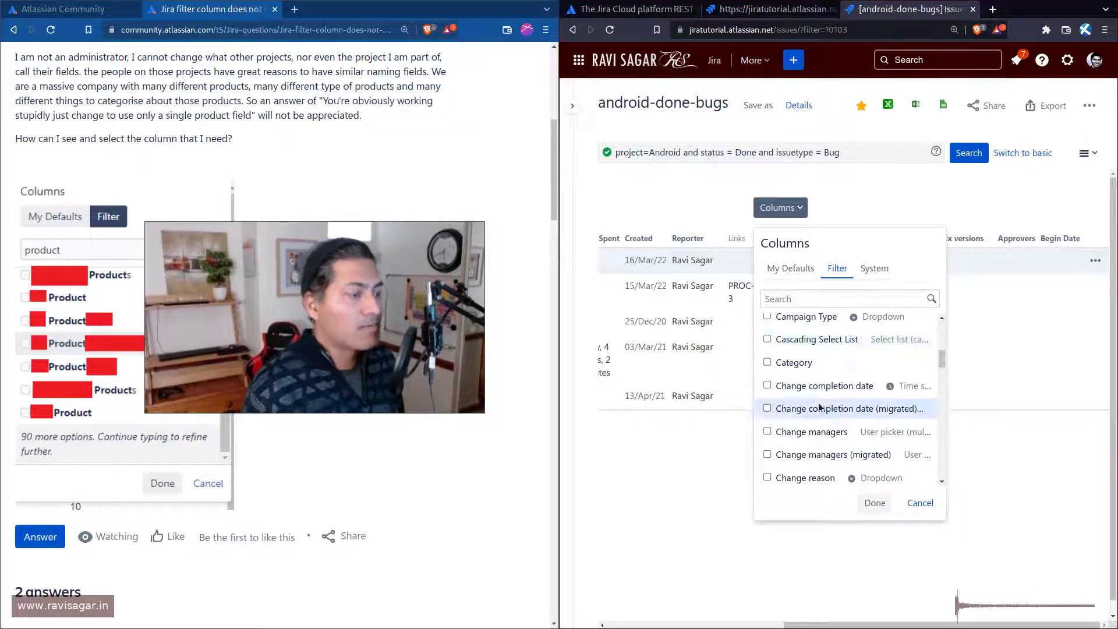
scroll(827, 408, "down", 1)
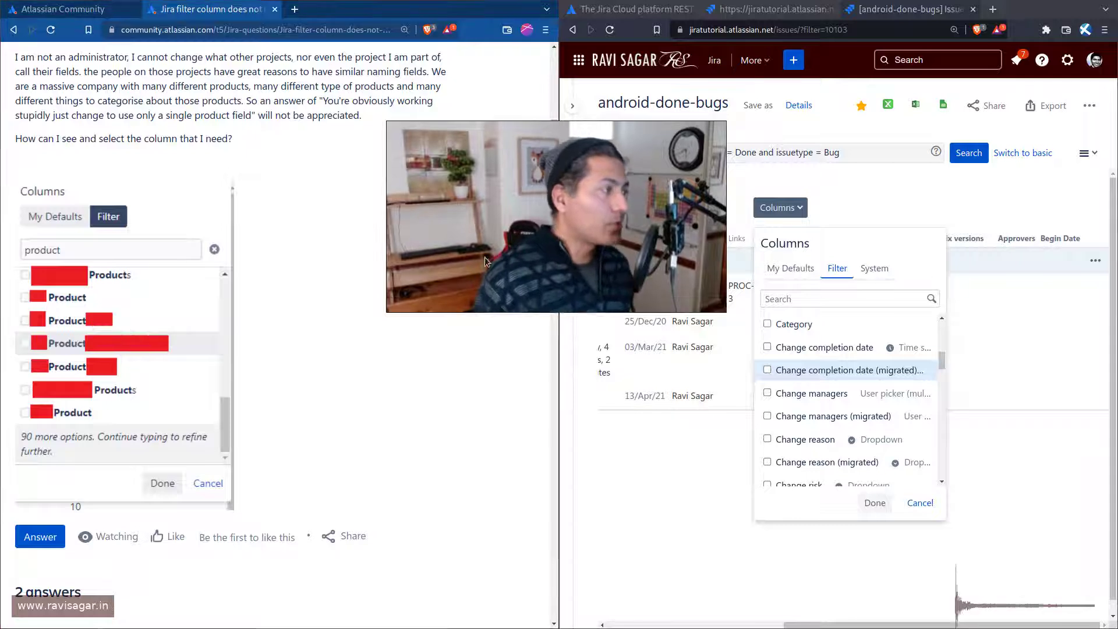
mouse_move(558, 229)
left_click_drag(586, 218, 367, 275)
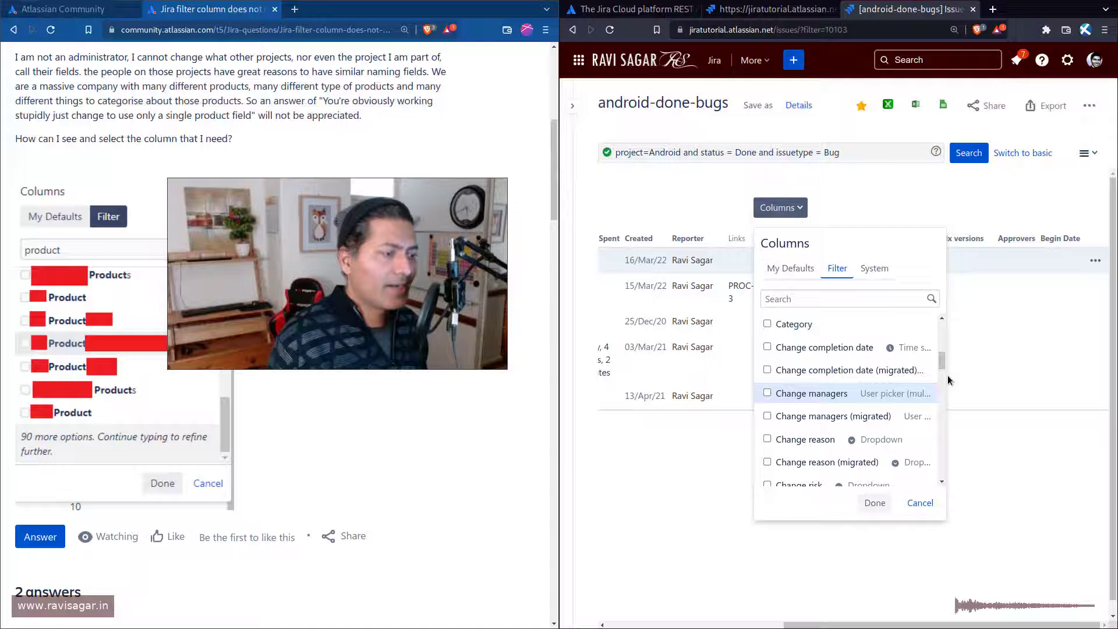
scroll(908, 379, "down", 2)
scroll(867, 391, "up", 1)
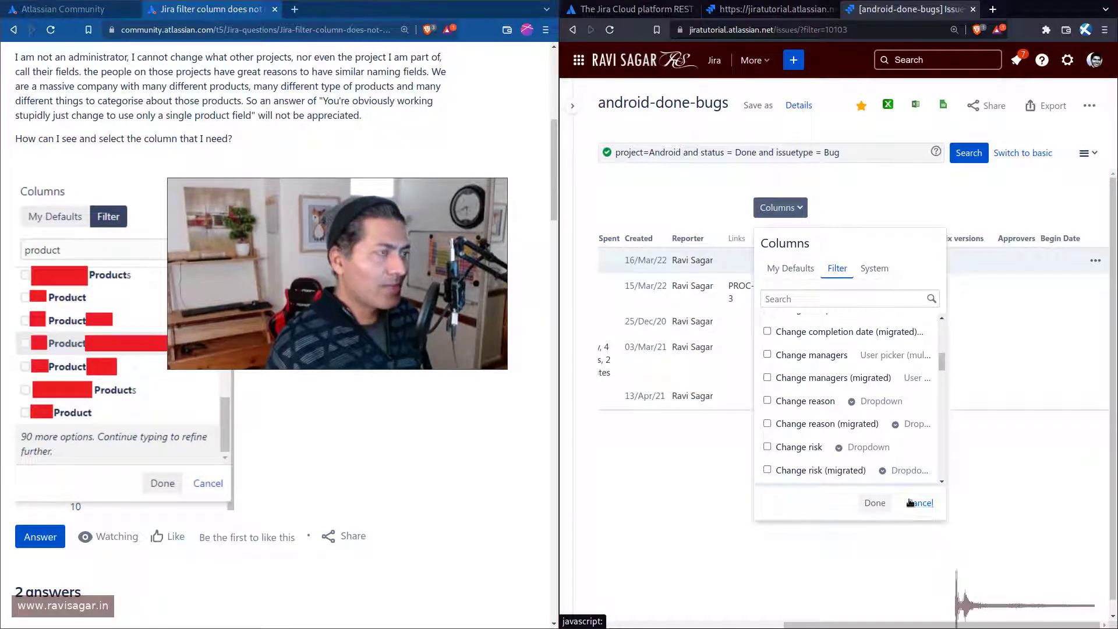
left_click(910, 502)
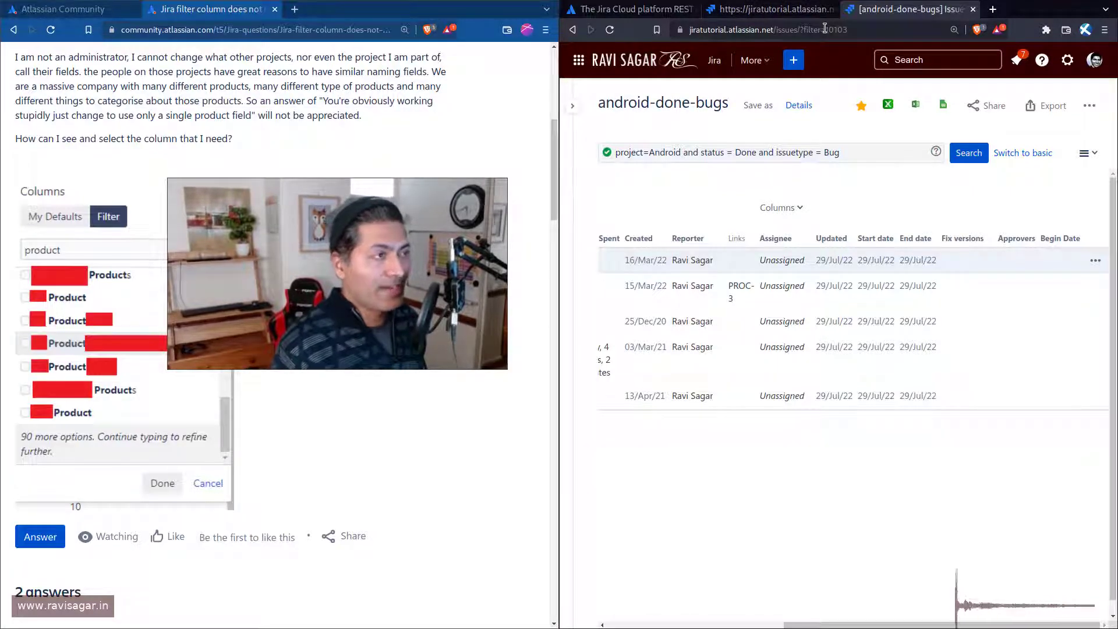
In the API tab, strip 'columns' from the URL to load filter/10103's own details.
left_click(781, 20)
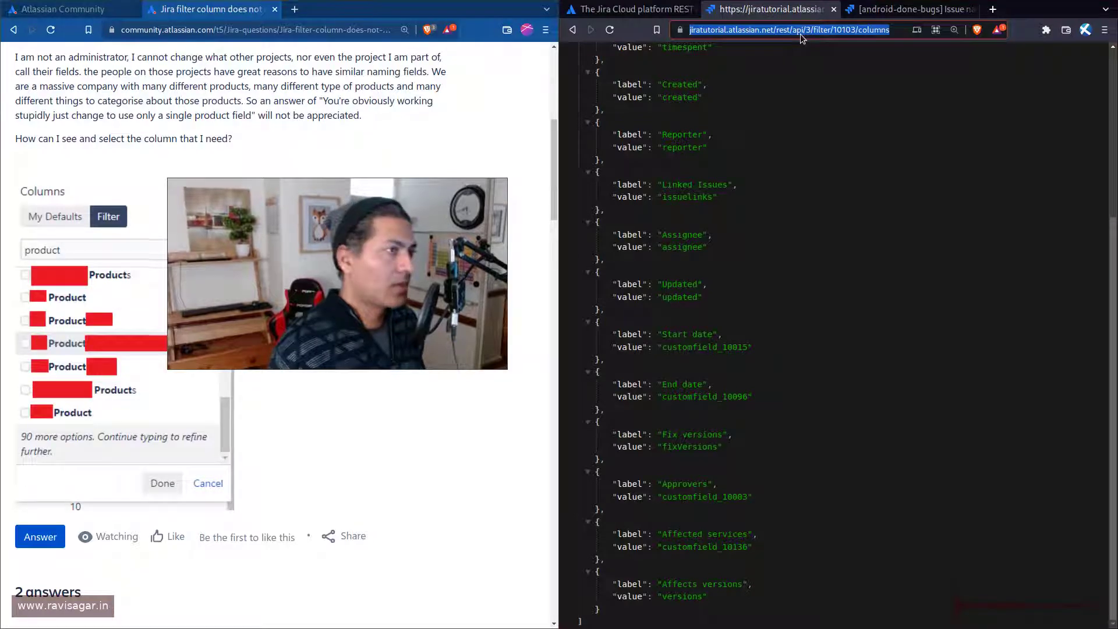
key("End")
key("BackSpace")
key("BackSpace")
key("BackSpace")
key("BackSpace")
key("BackSpace")
key("BackSpace")
key("BackSpace")
key("Return")
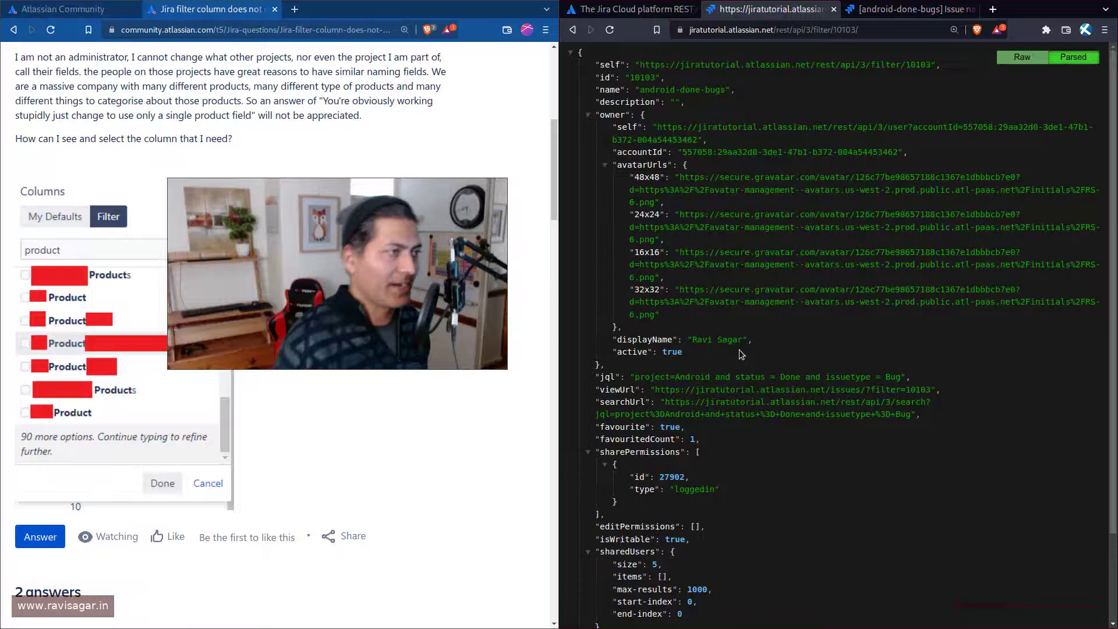
Reload filter/10103/columns, highlight the Begin Date entry (customfield_10109), and zoom in to 200%.
left_click(873, 32)
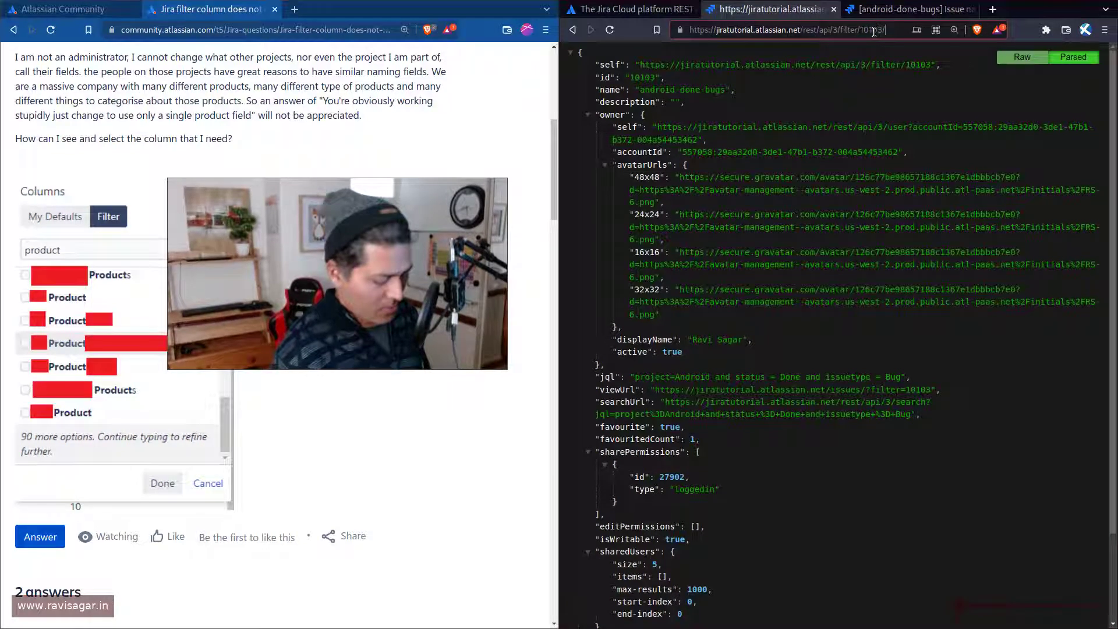
type("columns")
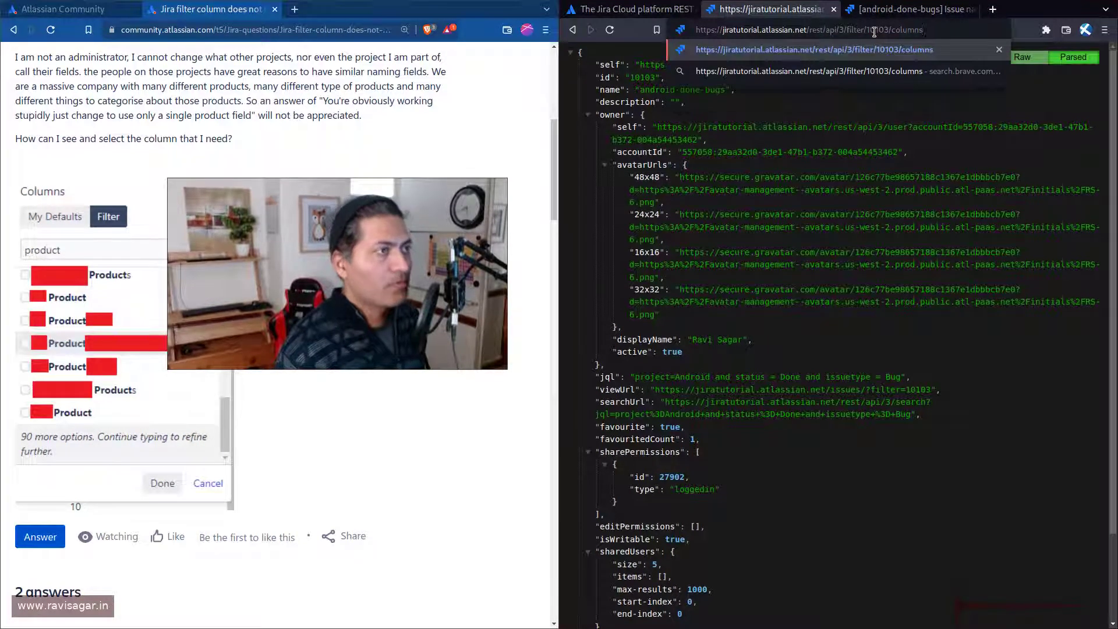
key("Return")
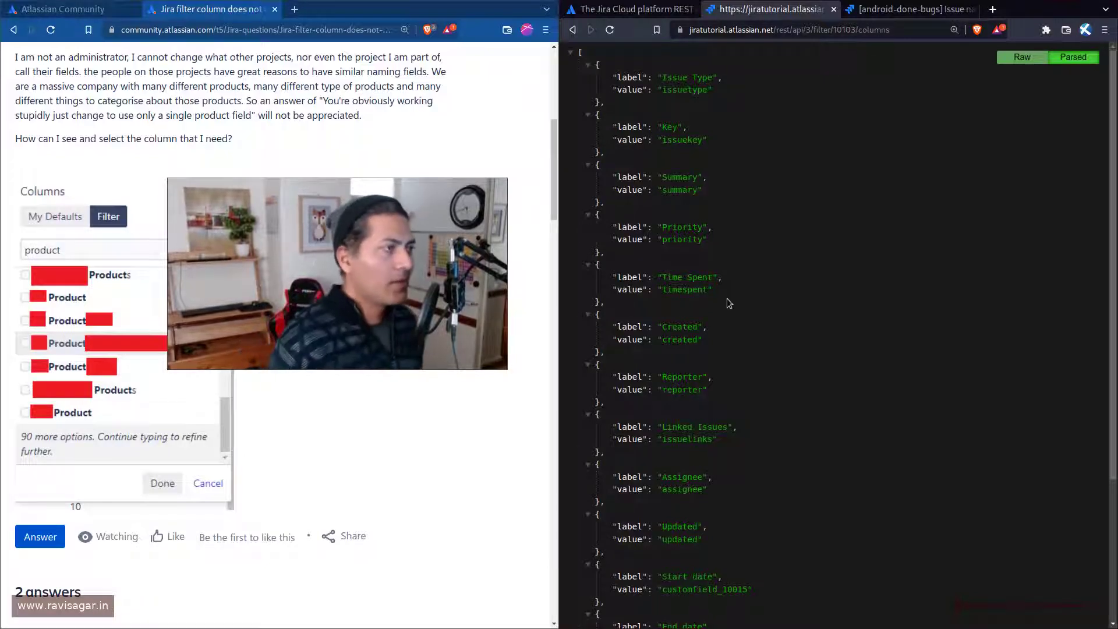
scroll(727, 298, "down", 5)
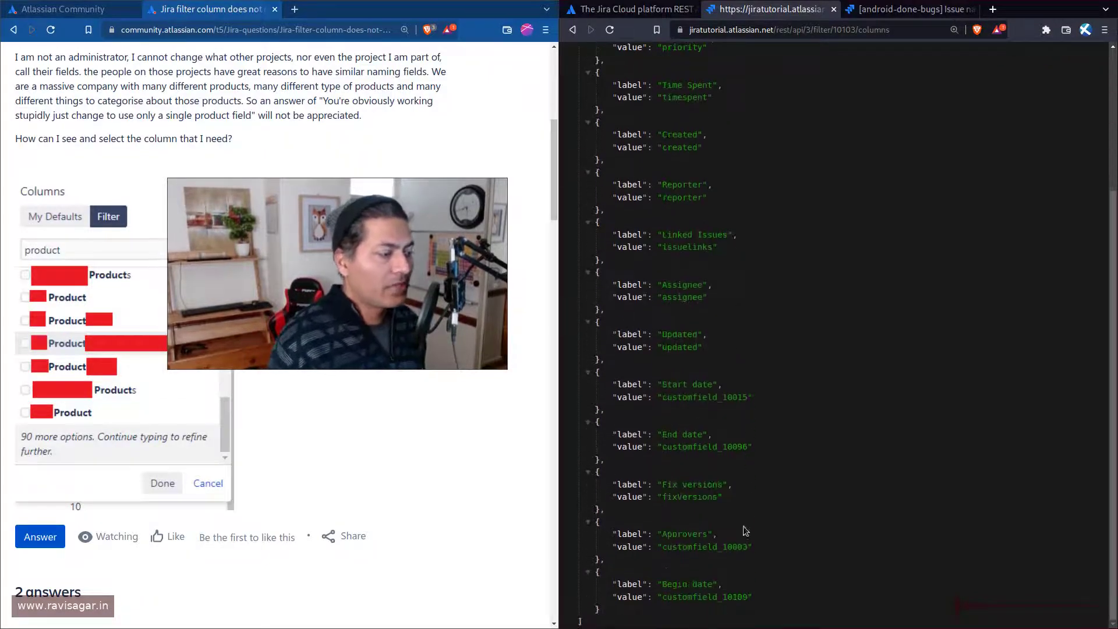
triple_click(672, 584)
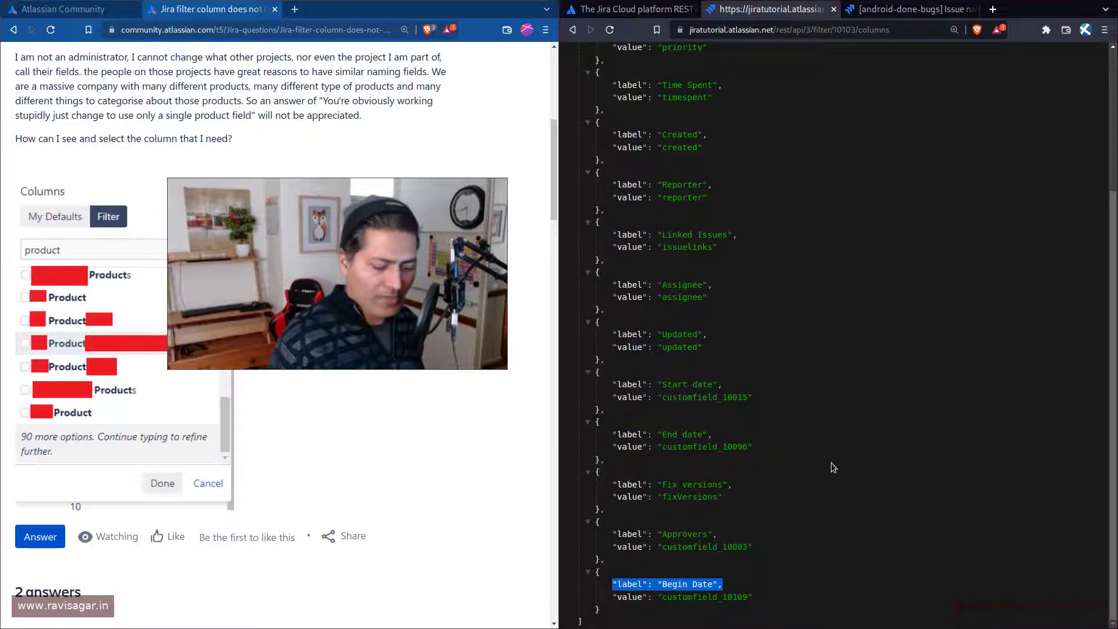
key("ctrl+plus")
key("ctrl+plus")
key("ctrl+plus")
key("ctrl+plus")
key("ctrl+plus")
scroll(831, 462, "down", 6)
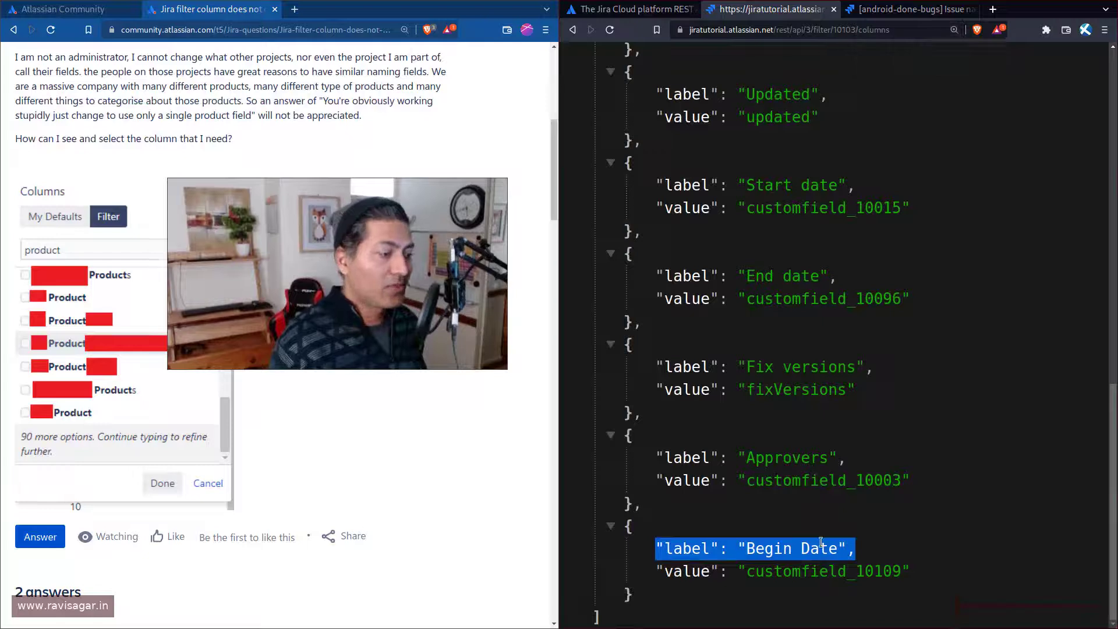
left_click(912, 522)
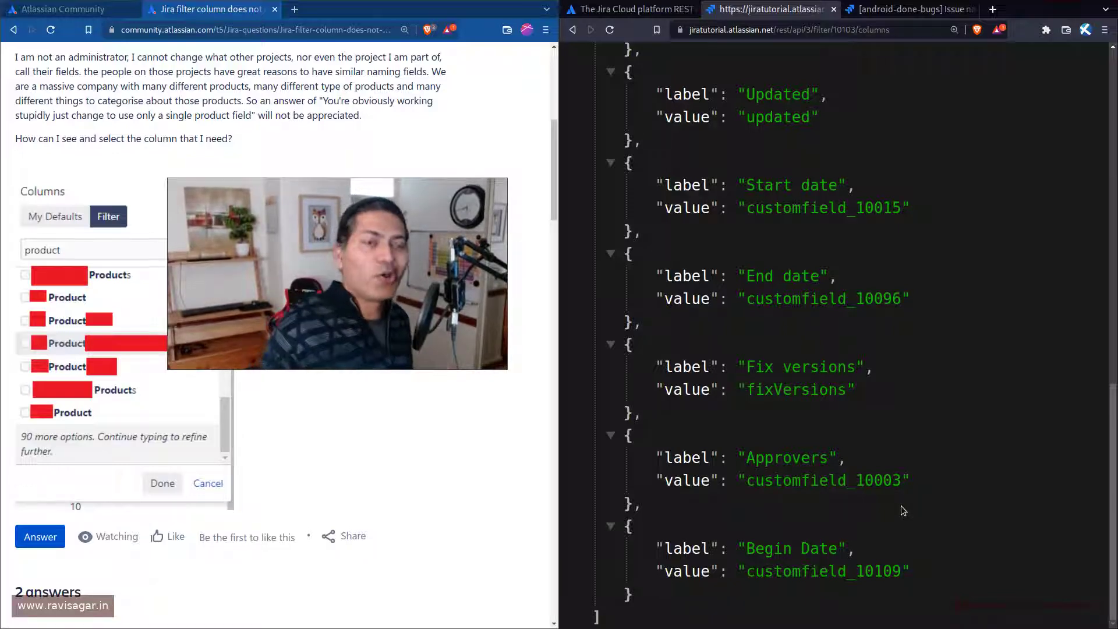
scroll(900, 505, "up", 10)
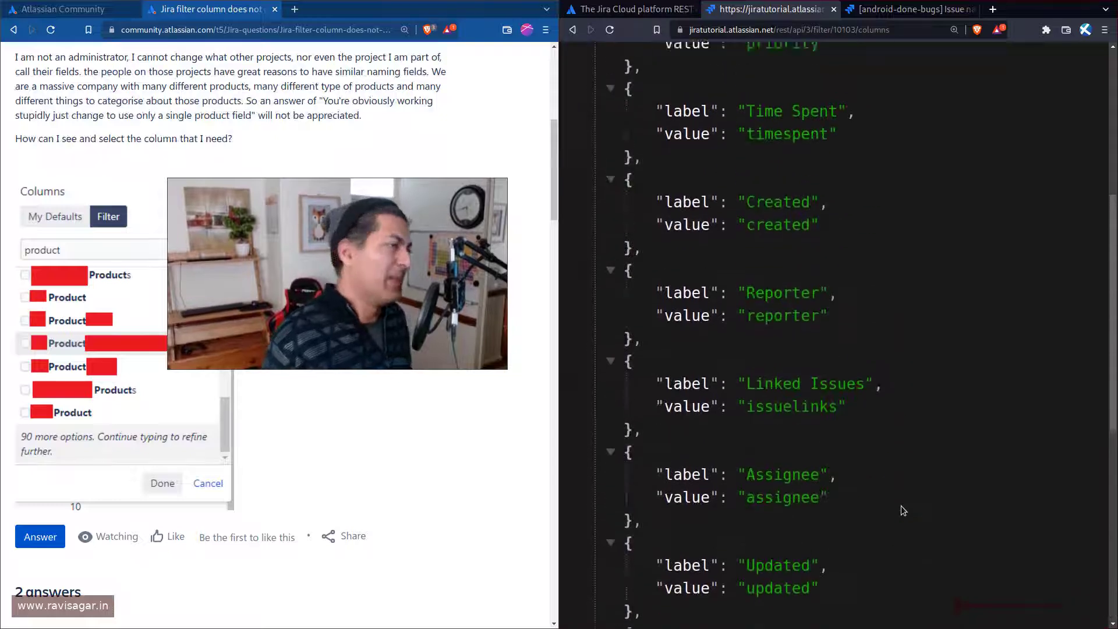
scroll(901, 510, "up", 3)
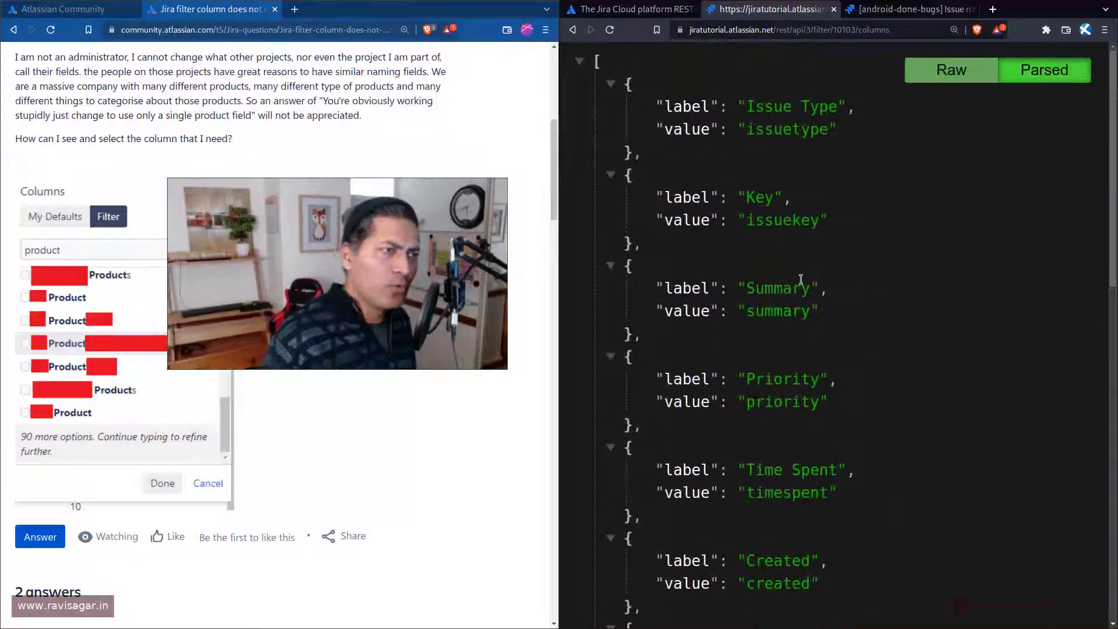
left_click(628, 11)
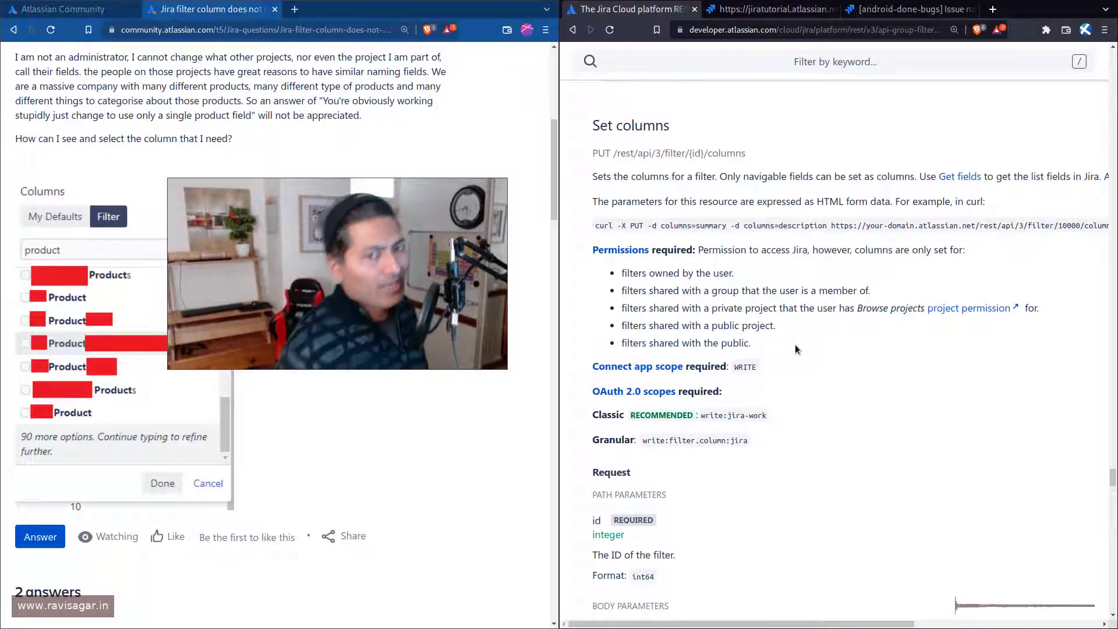
scroll(796, 345, "up", 1)
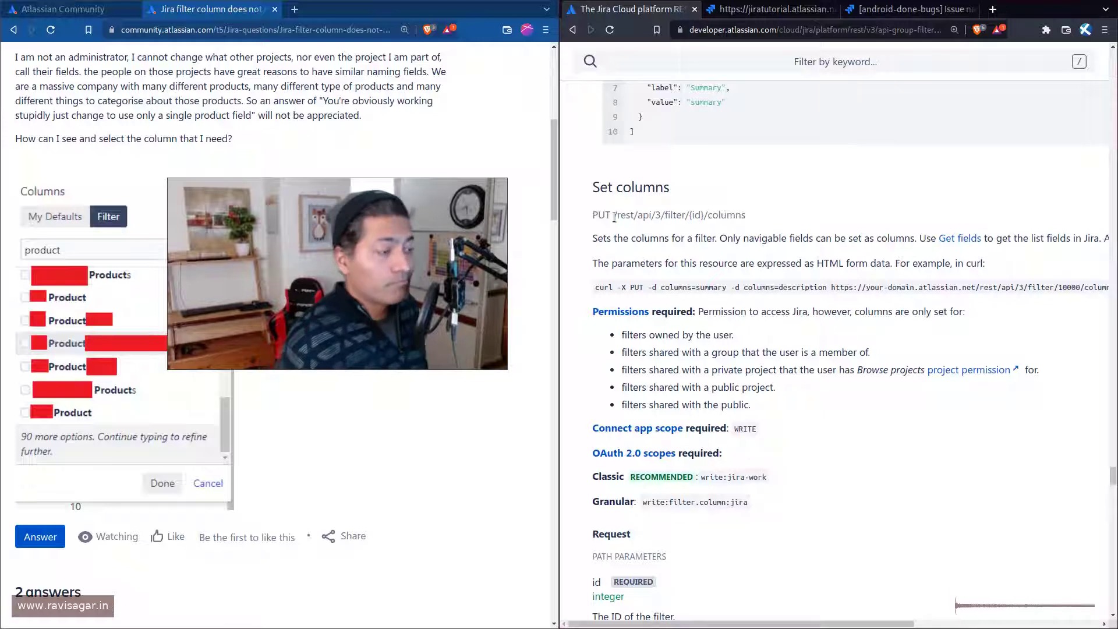
left_click(771, 11)
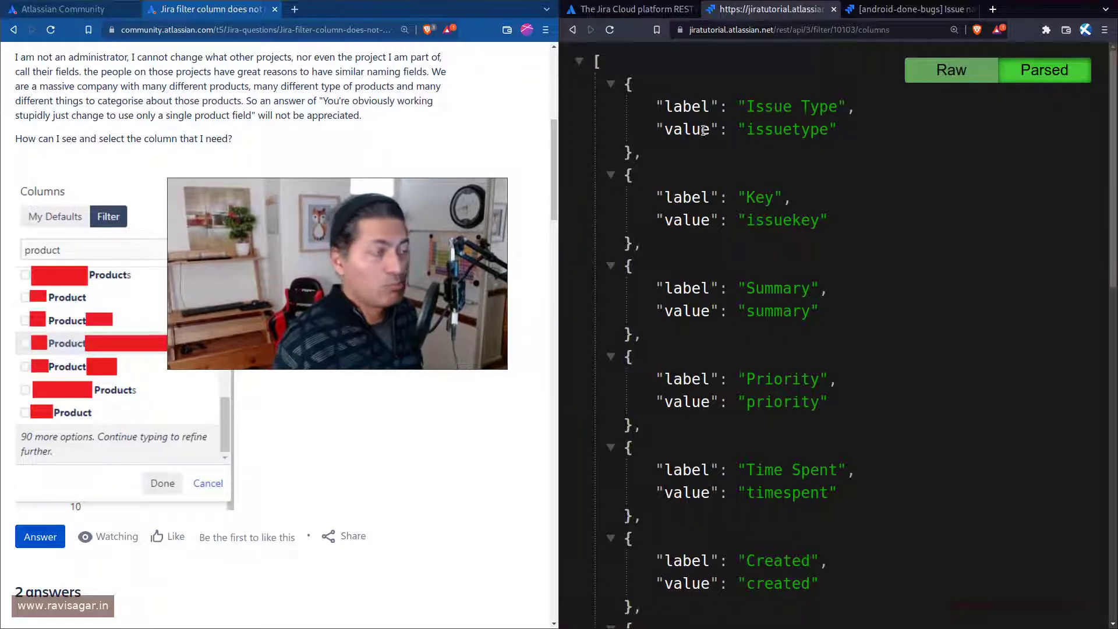
Highlight End date's field id 10096 in the columns response, then return to the Set columns documentation.
scroll(742, 332, "down", 10)
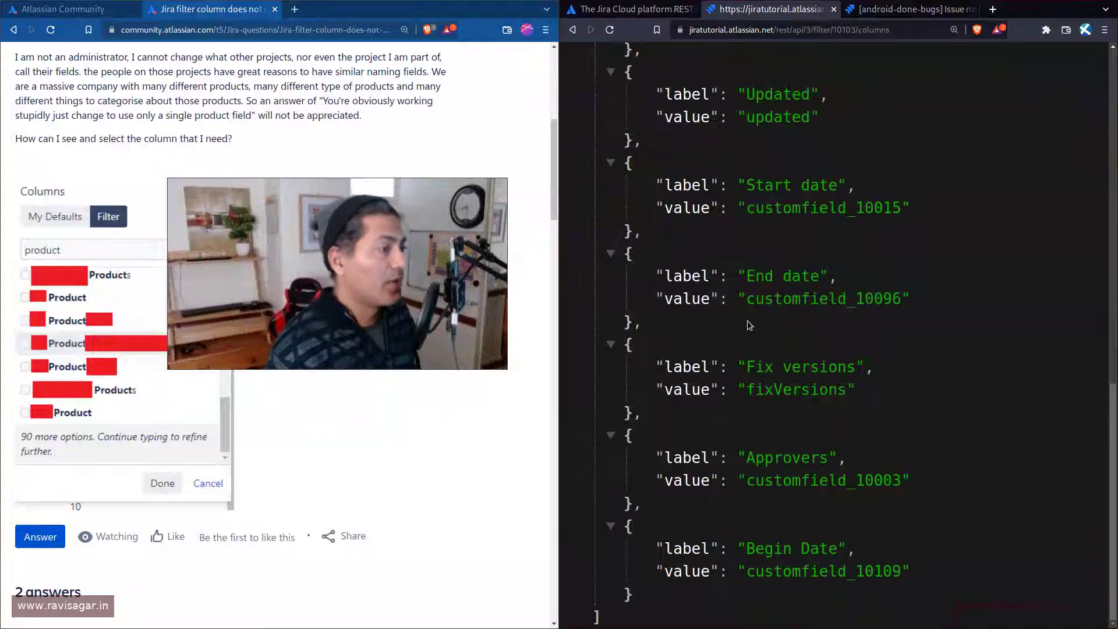
left_click_drag(900, 301, 848, 296)
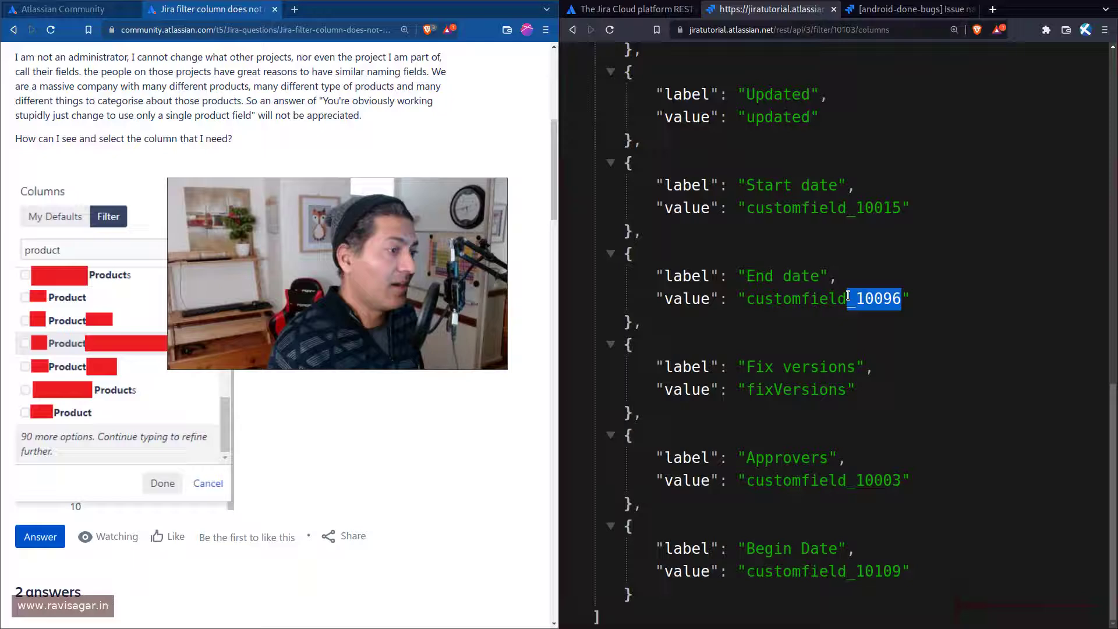
left_click(646, 8)
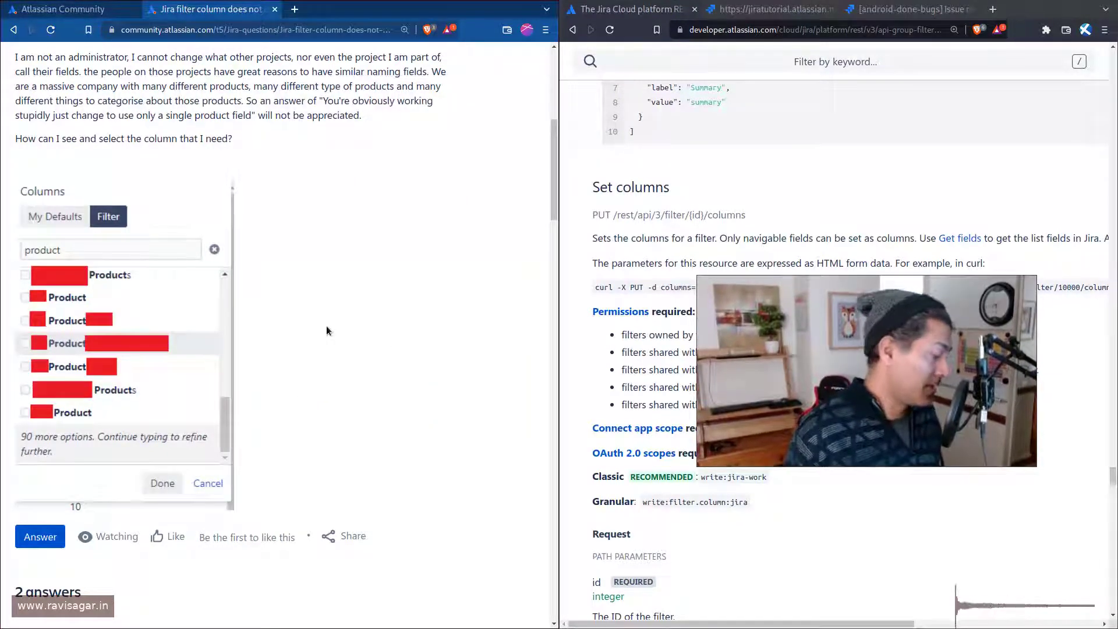
scroll(326, 331, "down", 8)
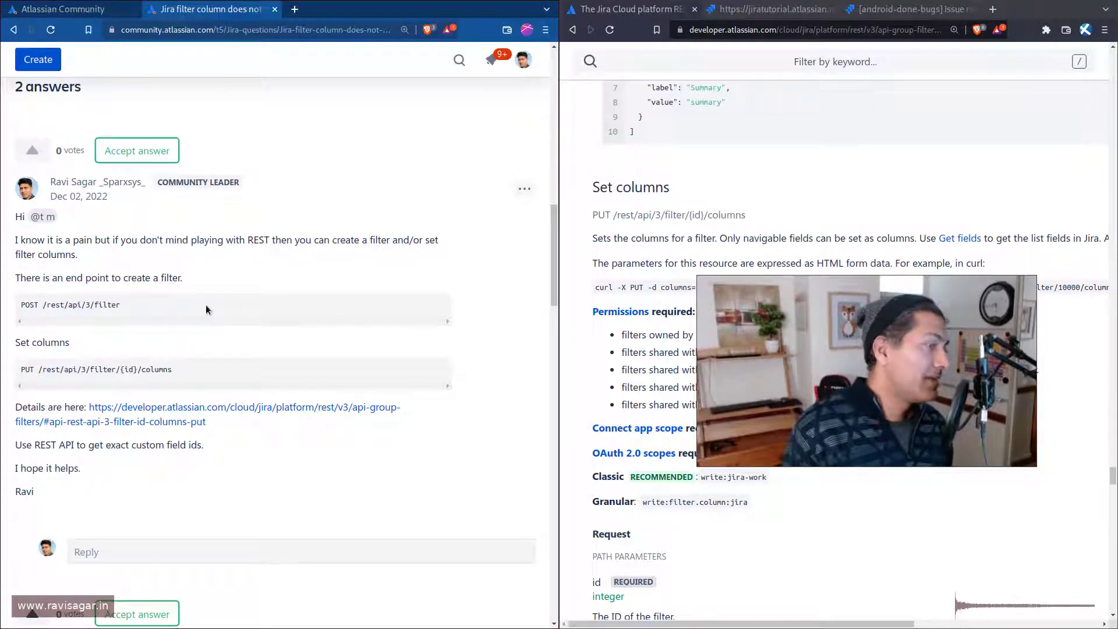
scroll(205, 305, "up", 7)
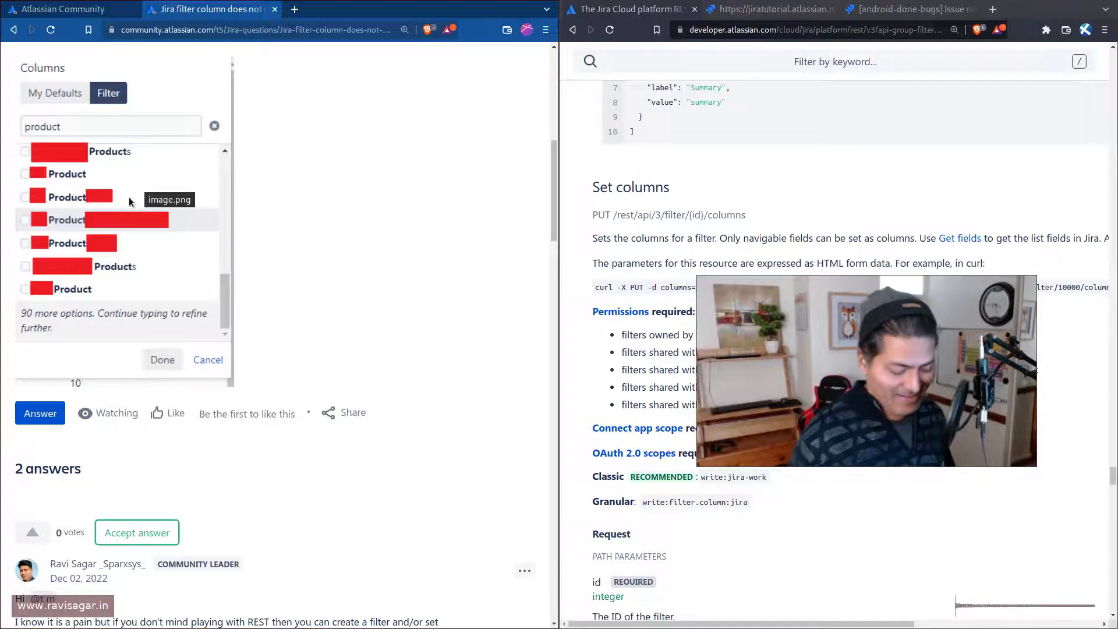
left_click_drag(851, 379, 410, 300)
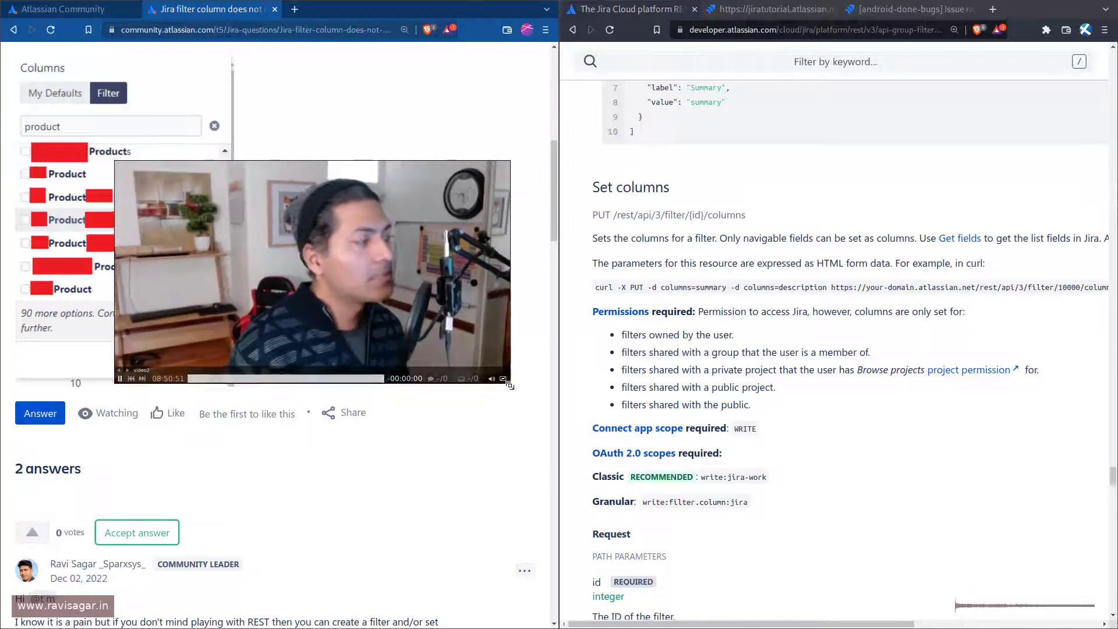